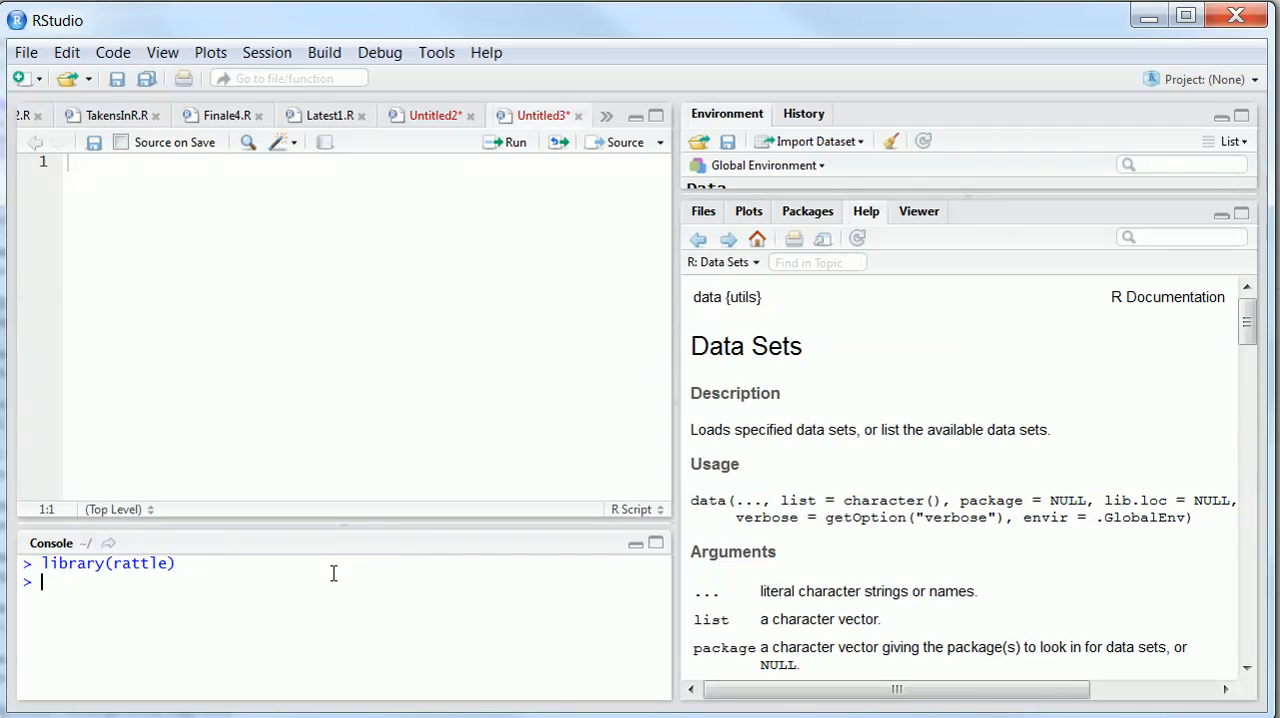
# Launch the Rattle data mining interface by running rattle() in the console, and enlarge its window to fill the screen
pyautogui.write('rattl')
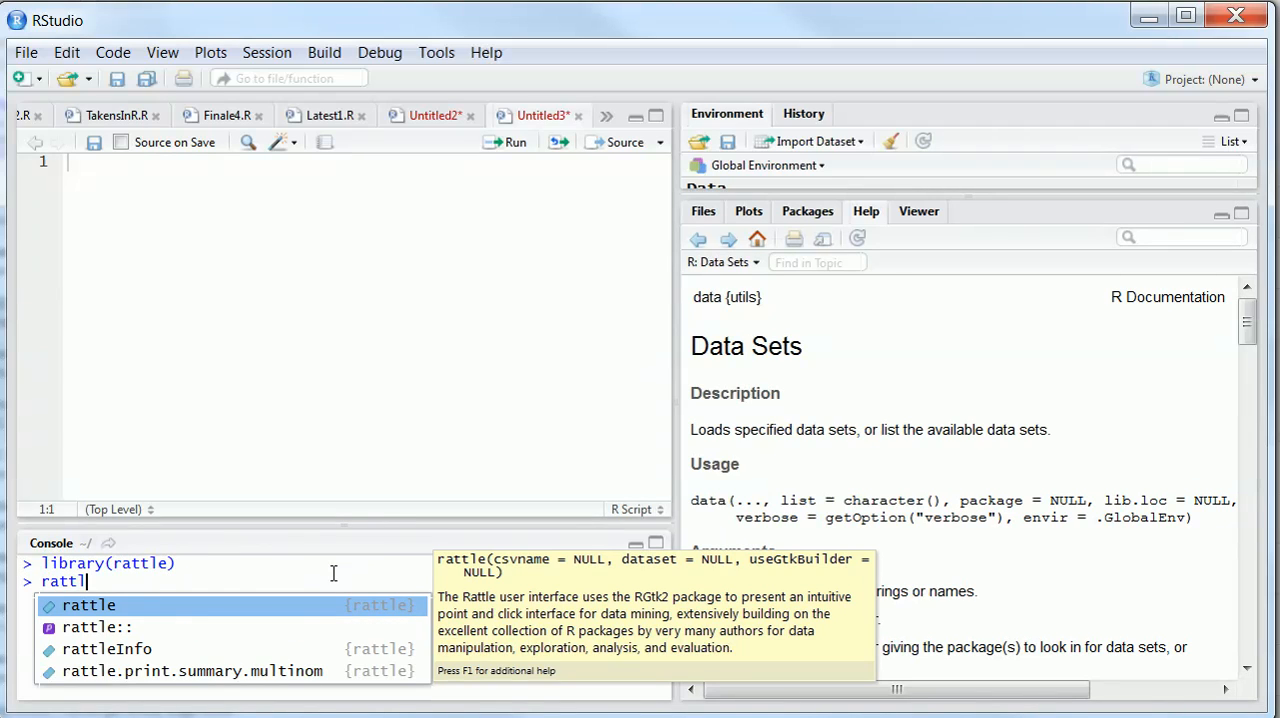
pyautogui.press('Return')
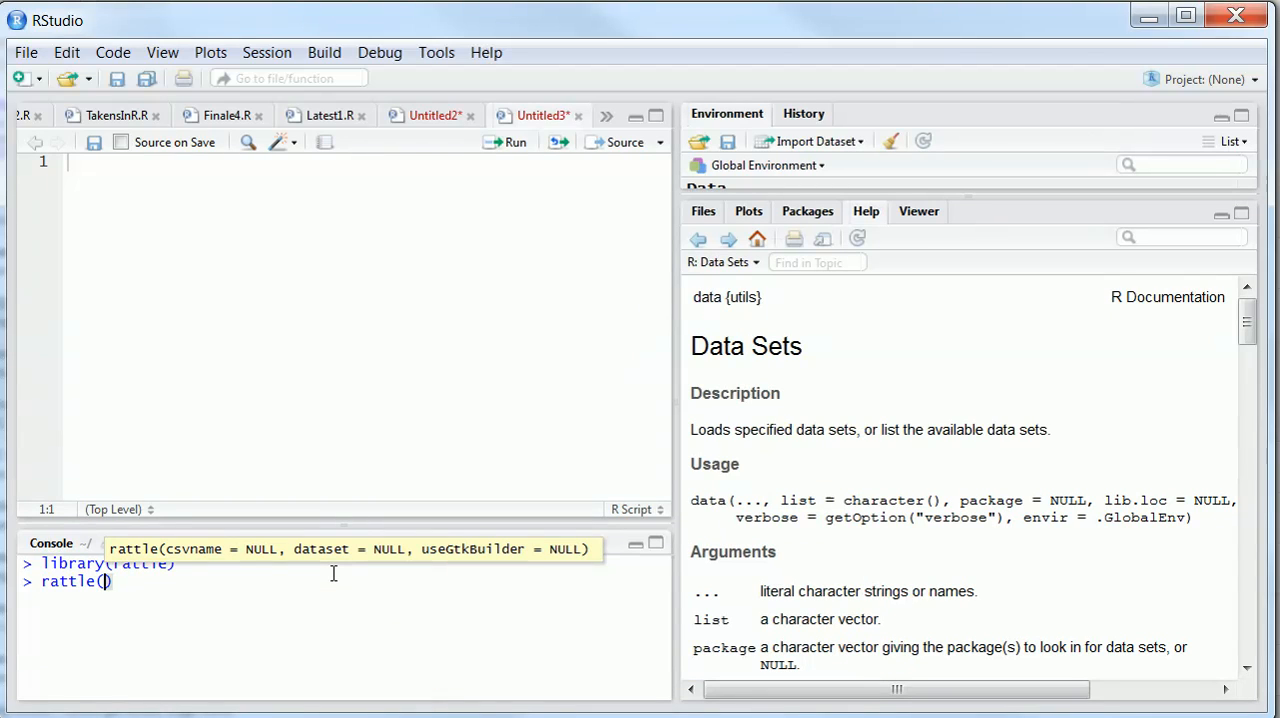
pyautogui.press('Return')
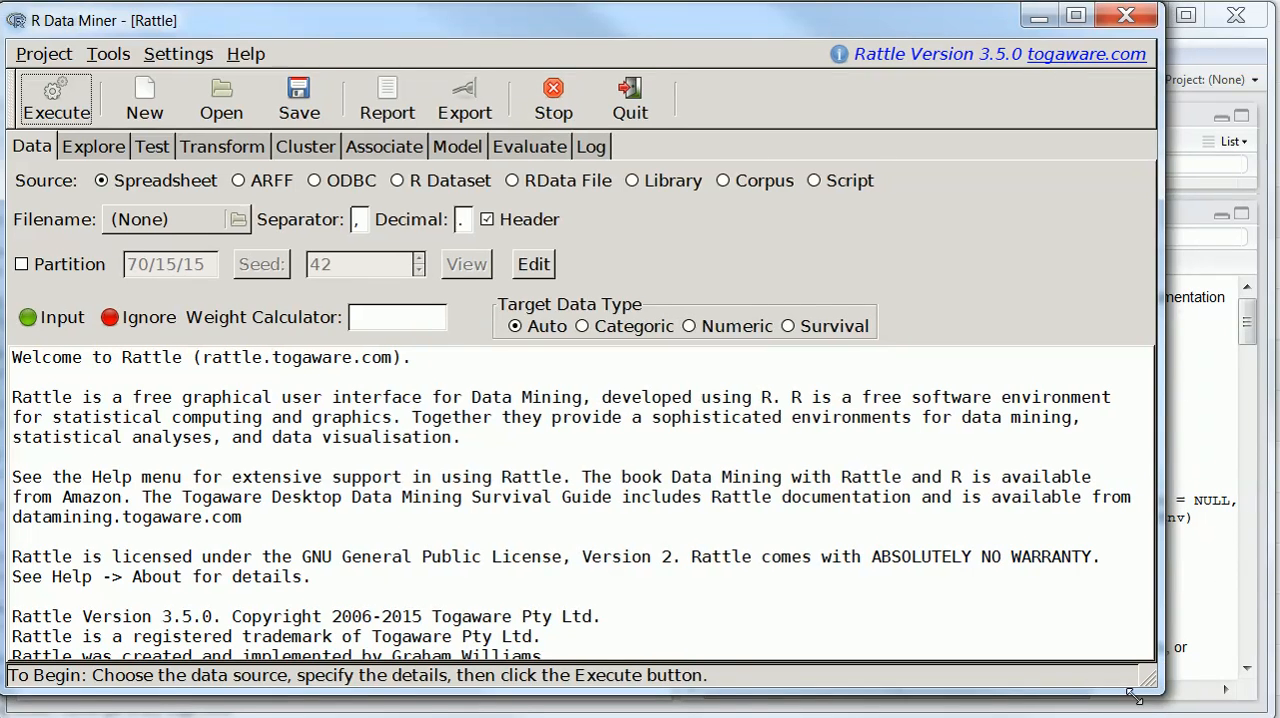
pyautogui.moveTo(1150, 680); pyautogui.dragTo(1238, 697)
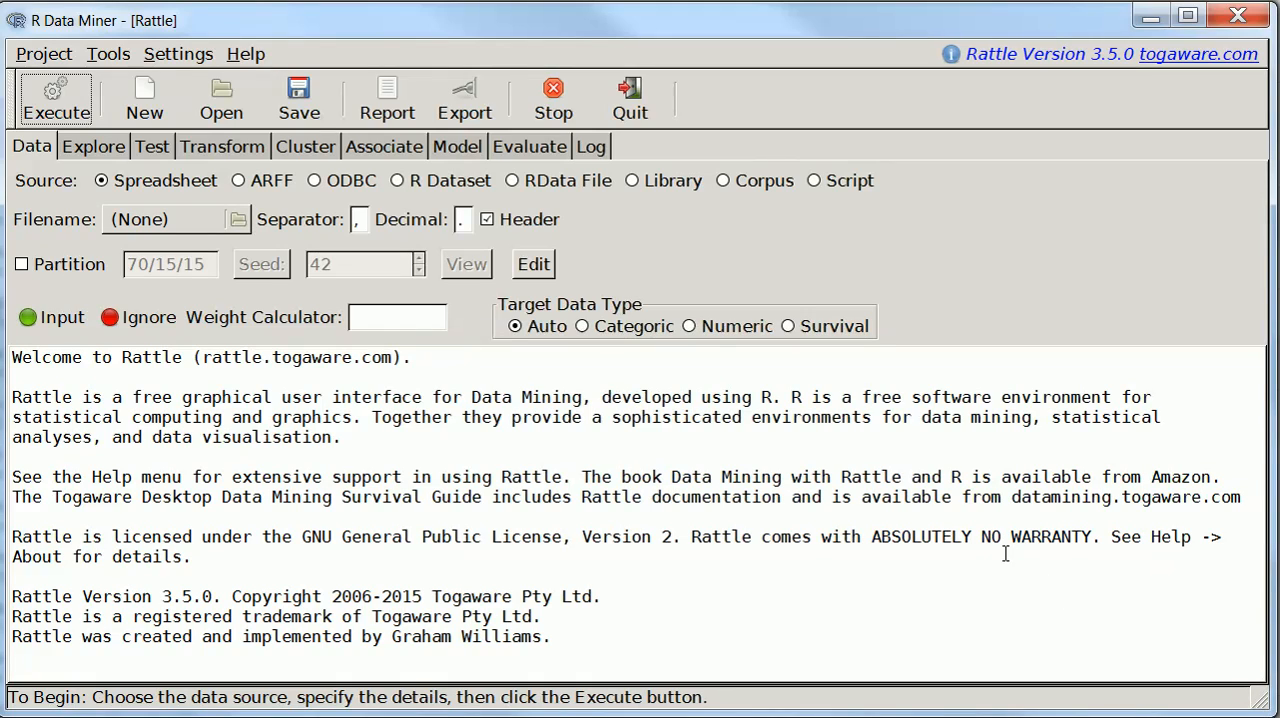
# Load biodeg.csv from the JupyterNotebooks folder as the spreadsheet data source and execute the import
pyautogui.click(165, 226)
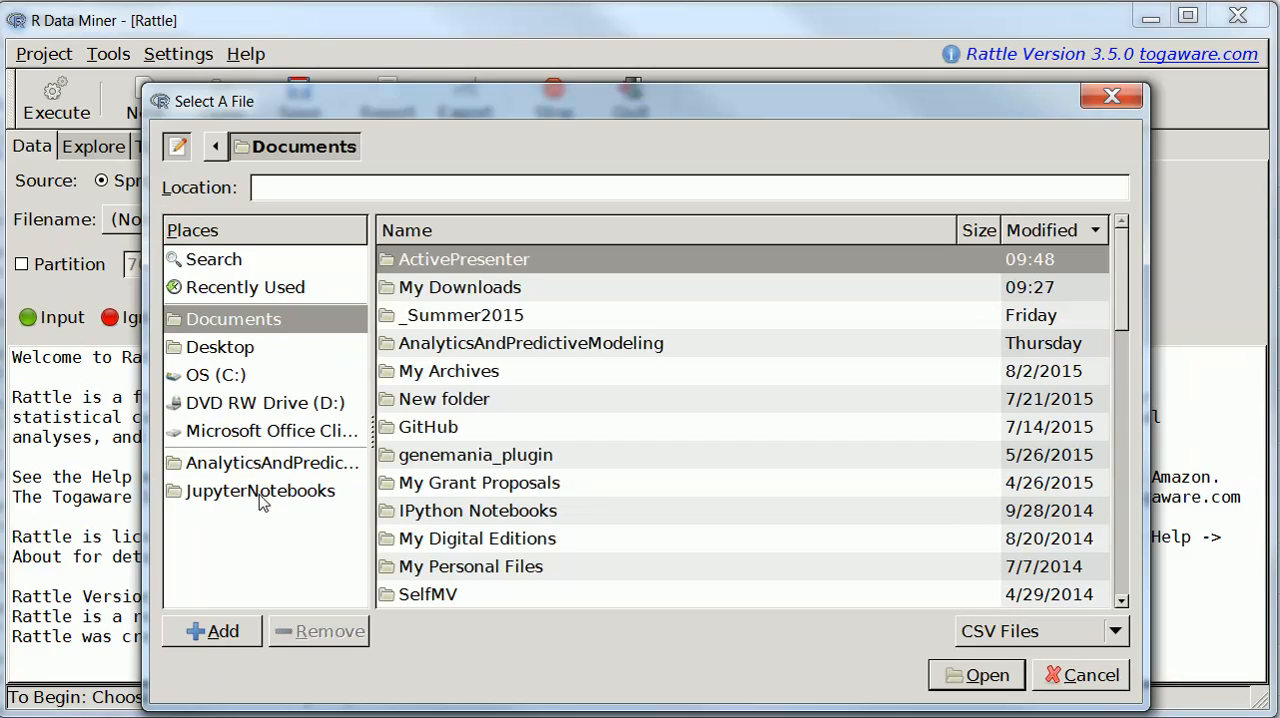
pyautogui.click(272, 494)
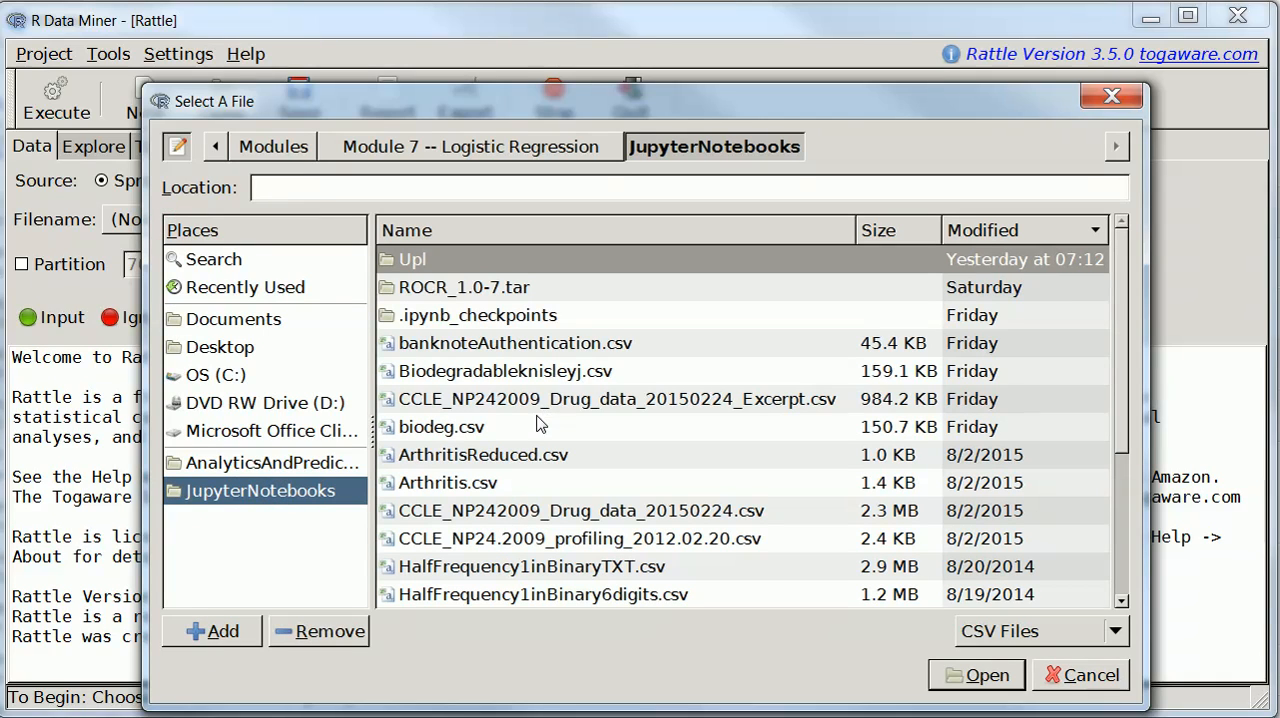
pyautogui.doubleClick(450, 430)
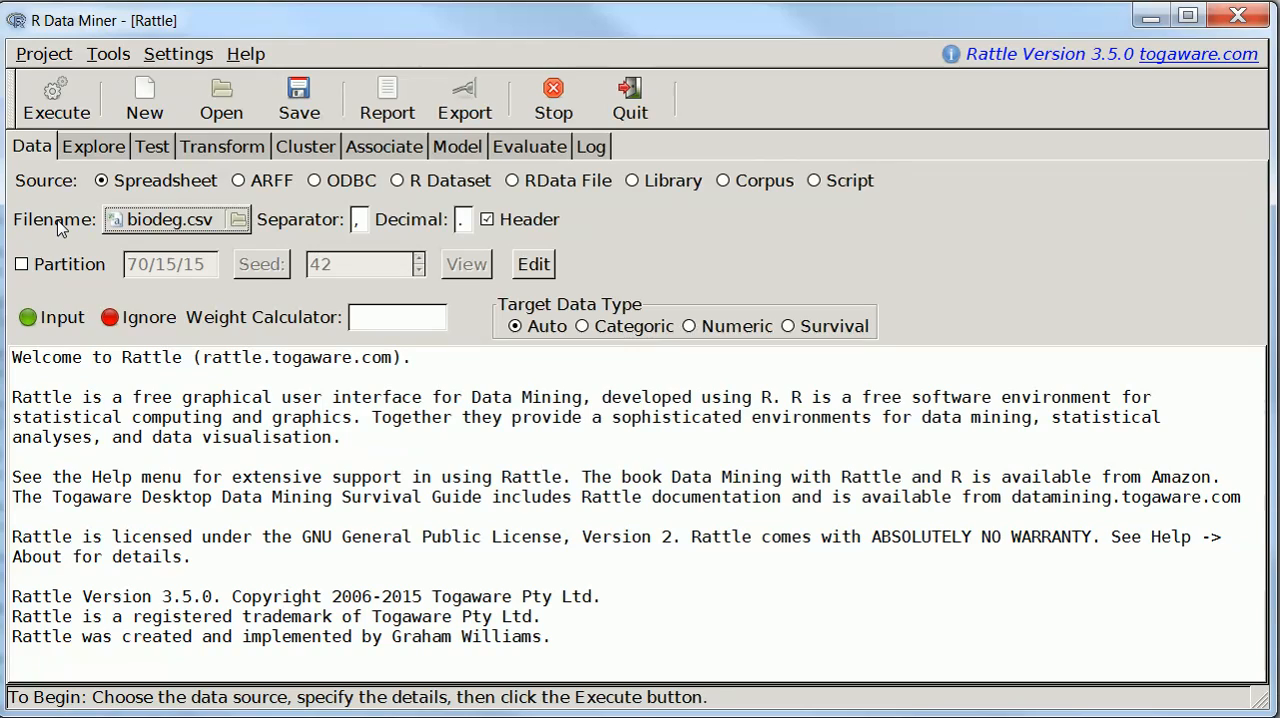
pyautogui.click(188, 216)
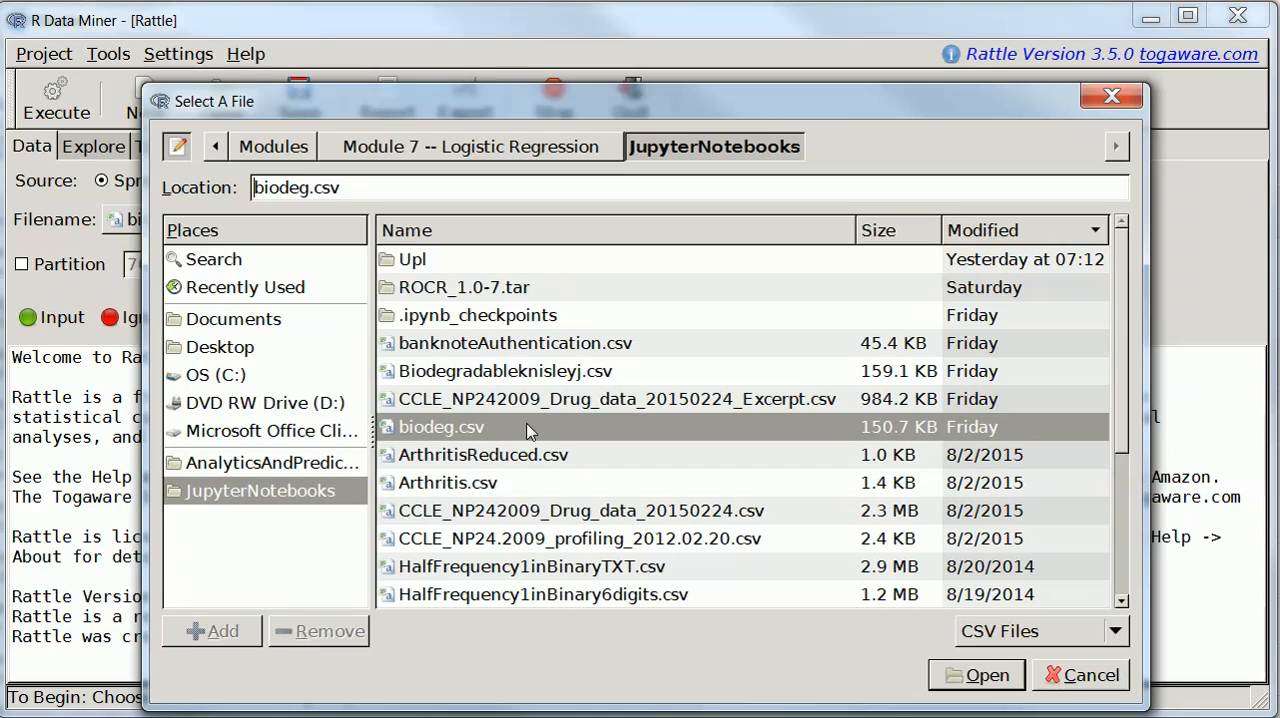
pyautogui.click(979, 680)
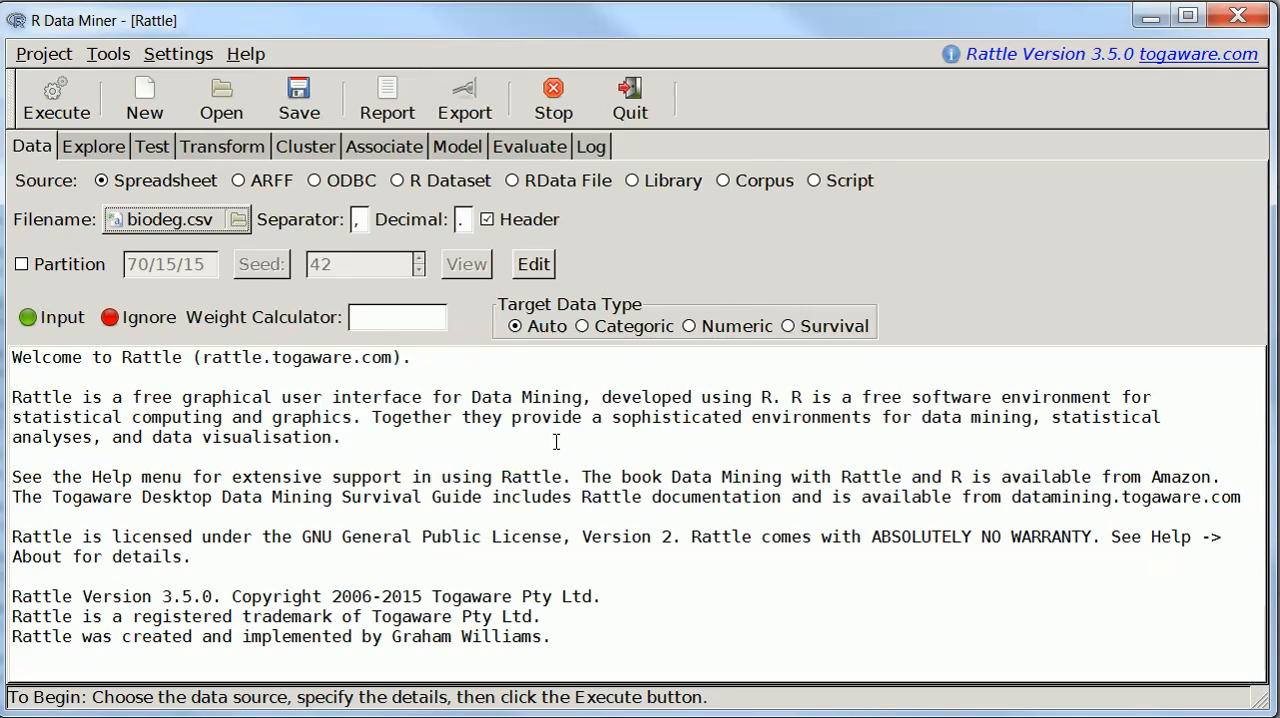
pyautogui.click(55, 115)
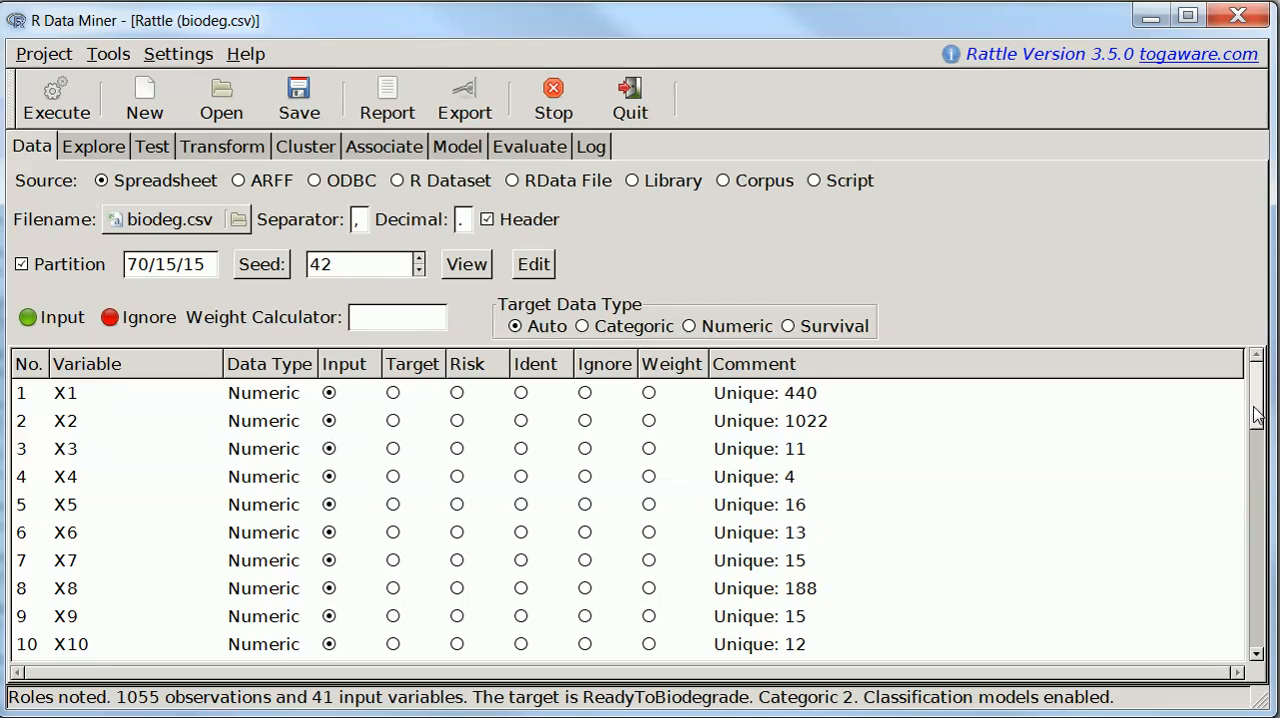
# Check the variable roles of the dataset and build a Linear model of the Logistic type
pyautogui.scroll(-5, 1248, 416)
pyautogui.click(1258, 610)
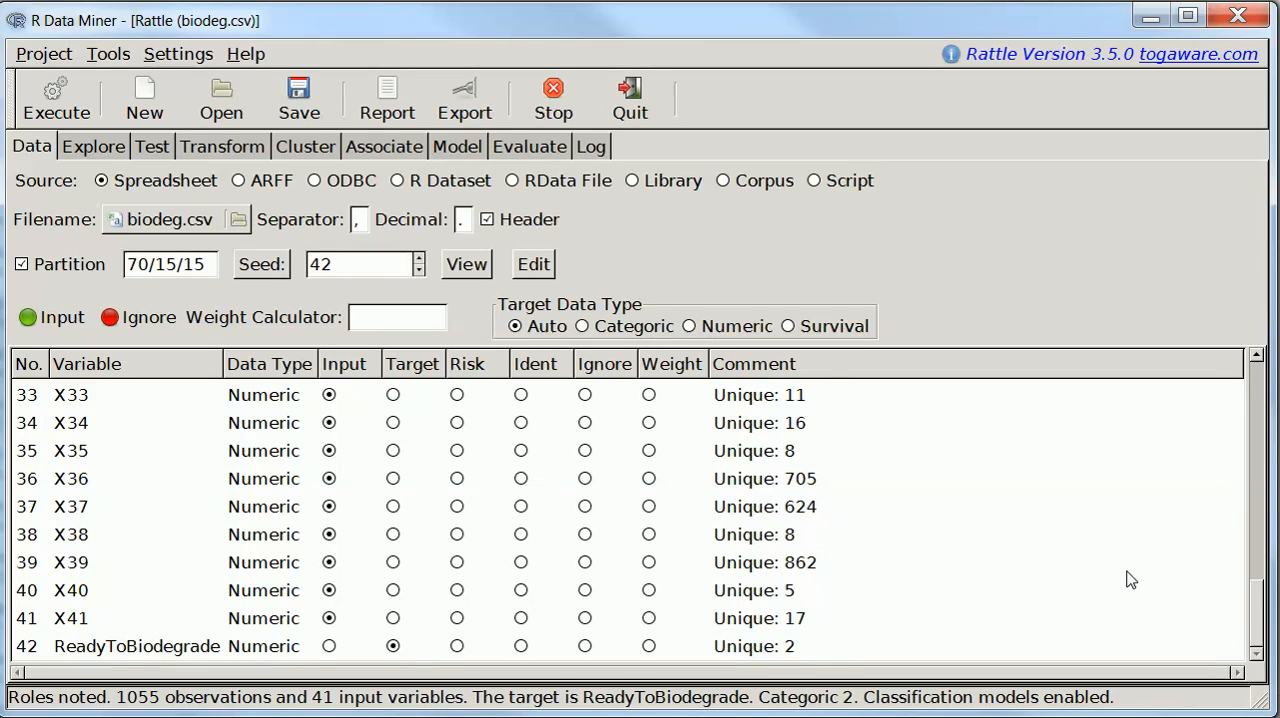
pyautogui.moveTo(1258, 614); pyautogui.dragTo(1258, 375)
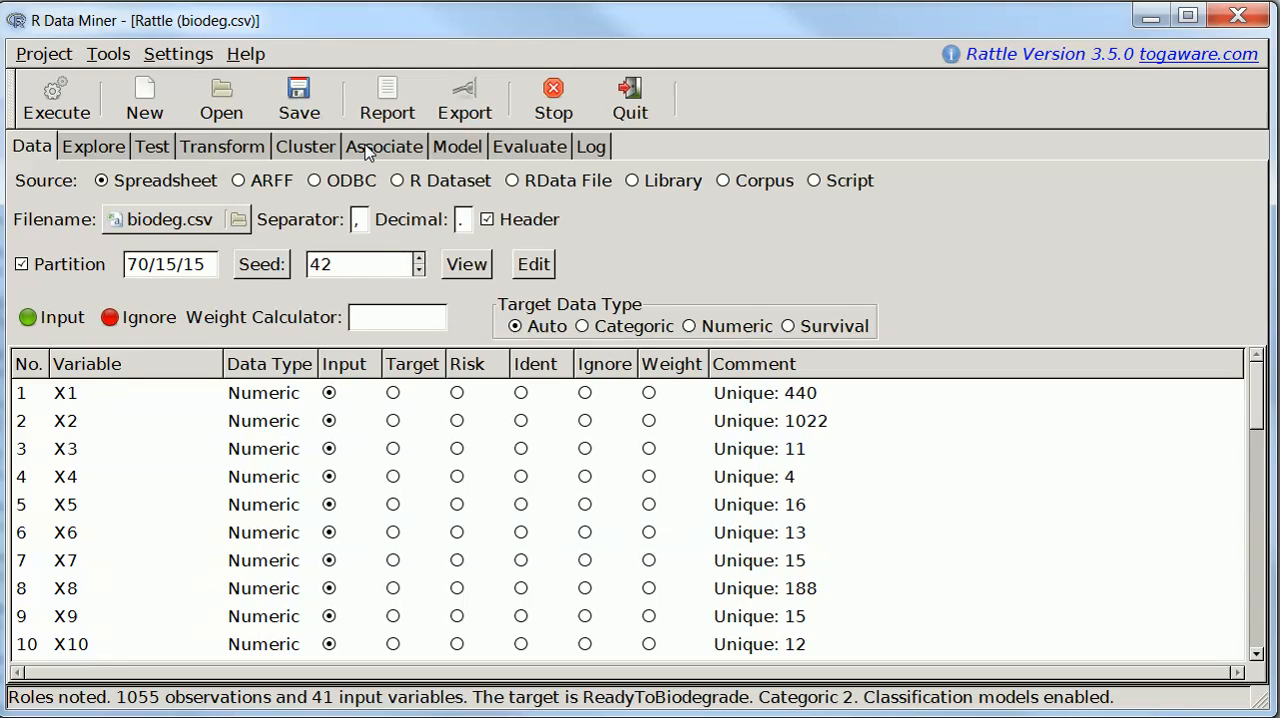
pyautogui.click(456, 147)
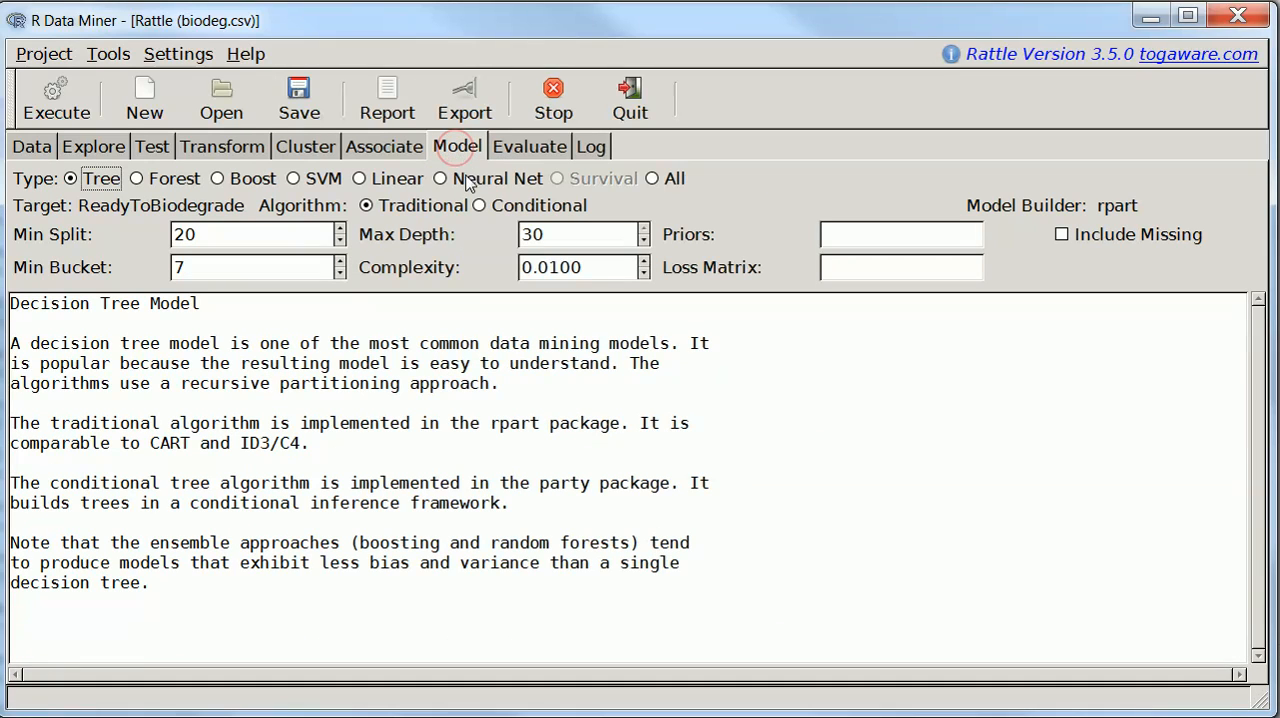
pyautogui.click(390, 180)
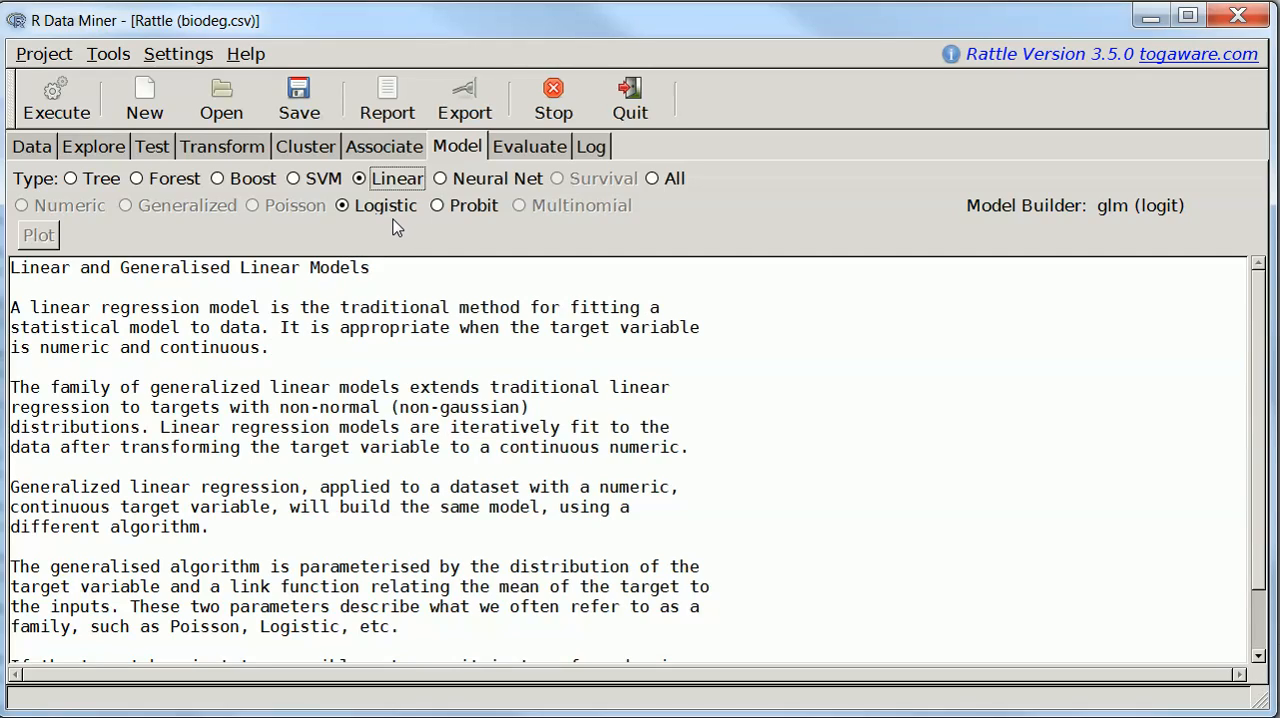
pyautogui.click(62, 114)
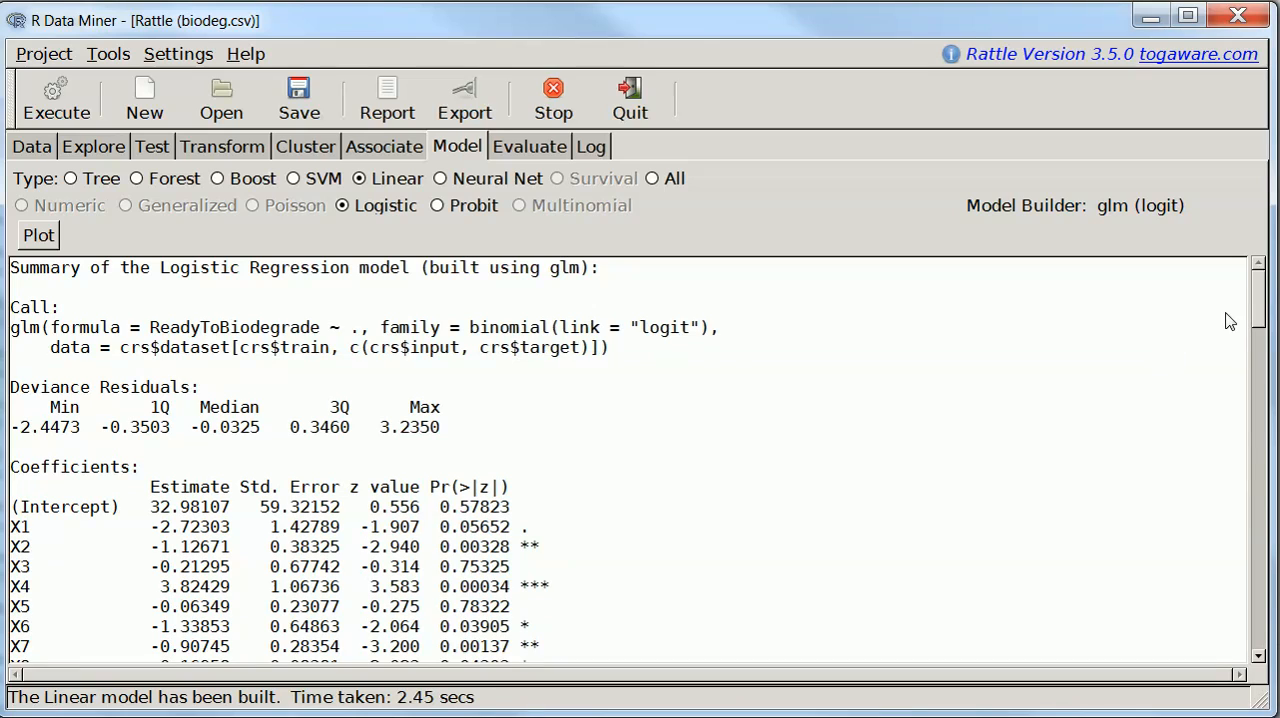
# Review the logistic regression summary and build an SVM model with the Radial Basis (rbfdot) kernel
pyautogui.moveTo(1254, 303); pyautogui.dragTo(1266, 460)
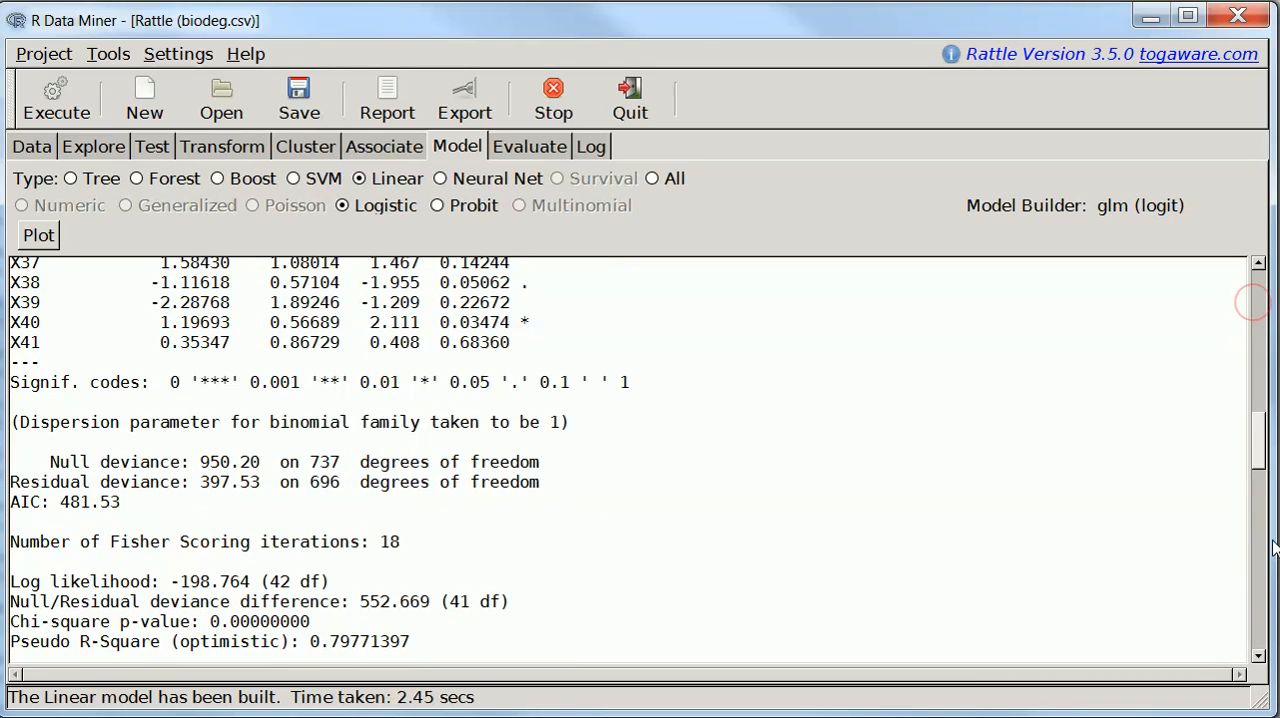
pyautogui.moveTo(1272, 600); pyautogui.dragTo(1240, 285)
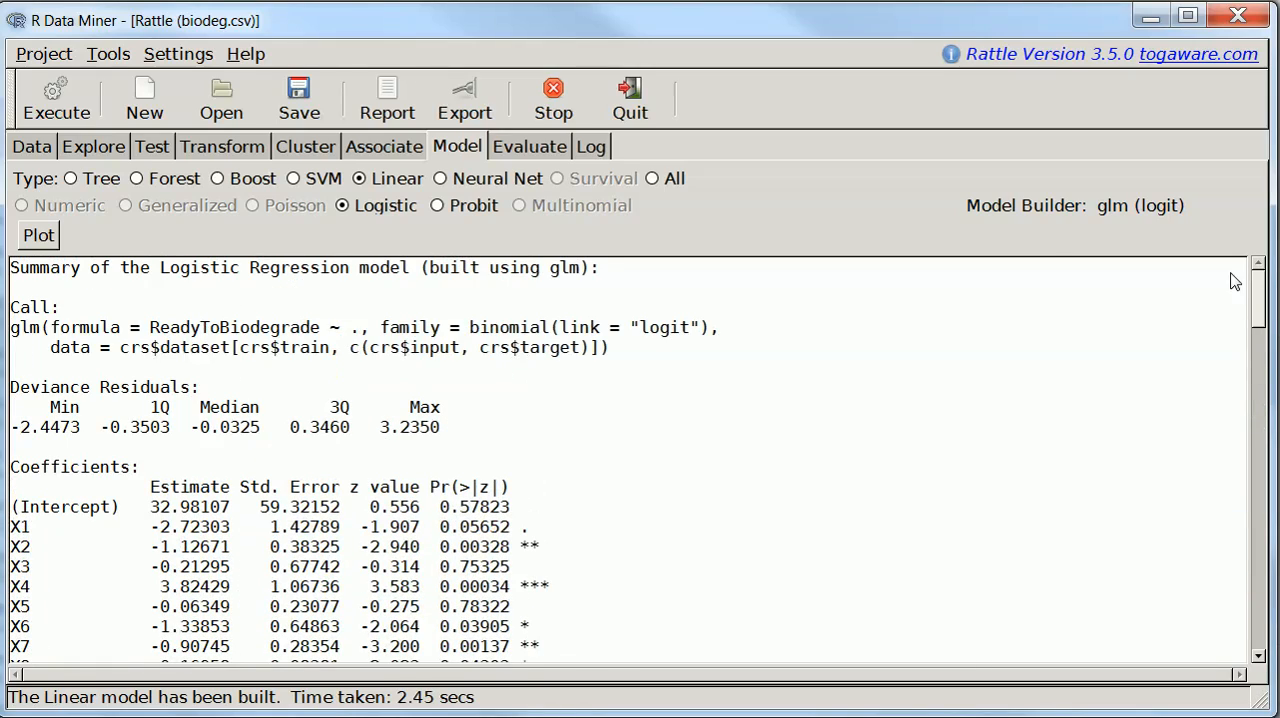
pyautogui.click(296, 181)
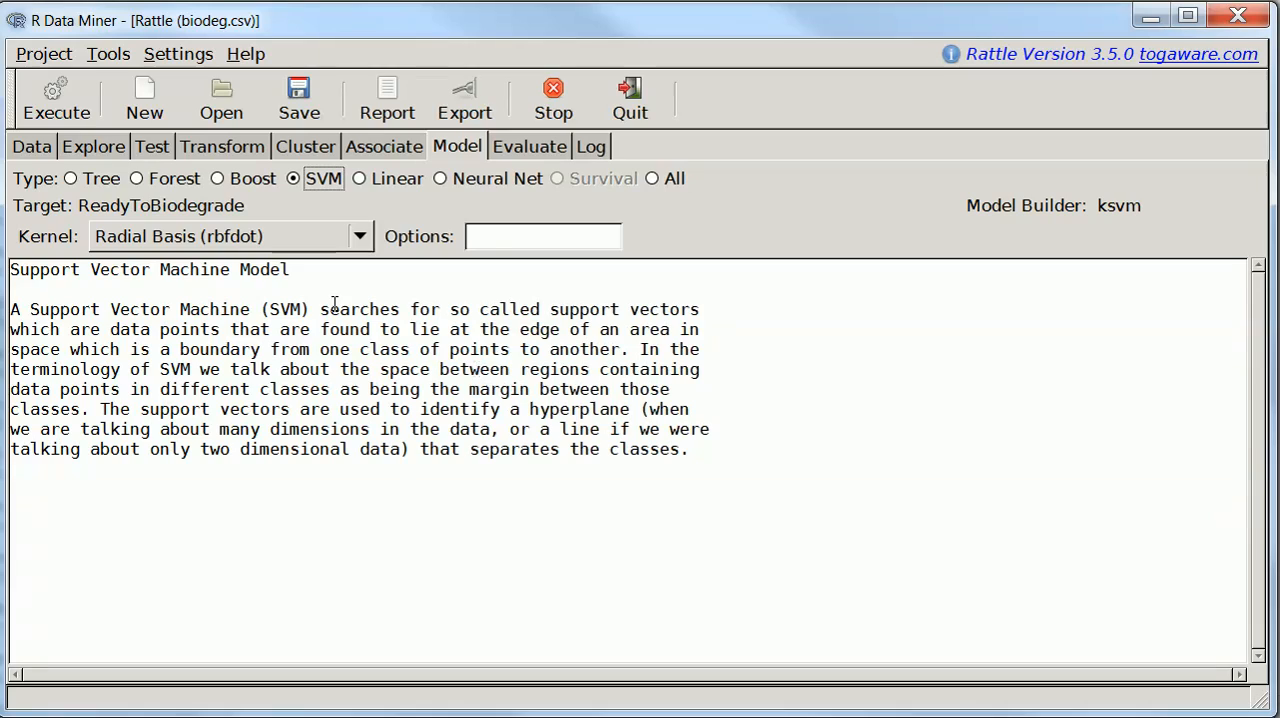
pyautogui.click(69, 112)
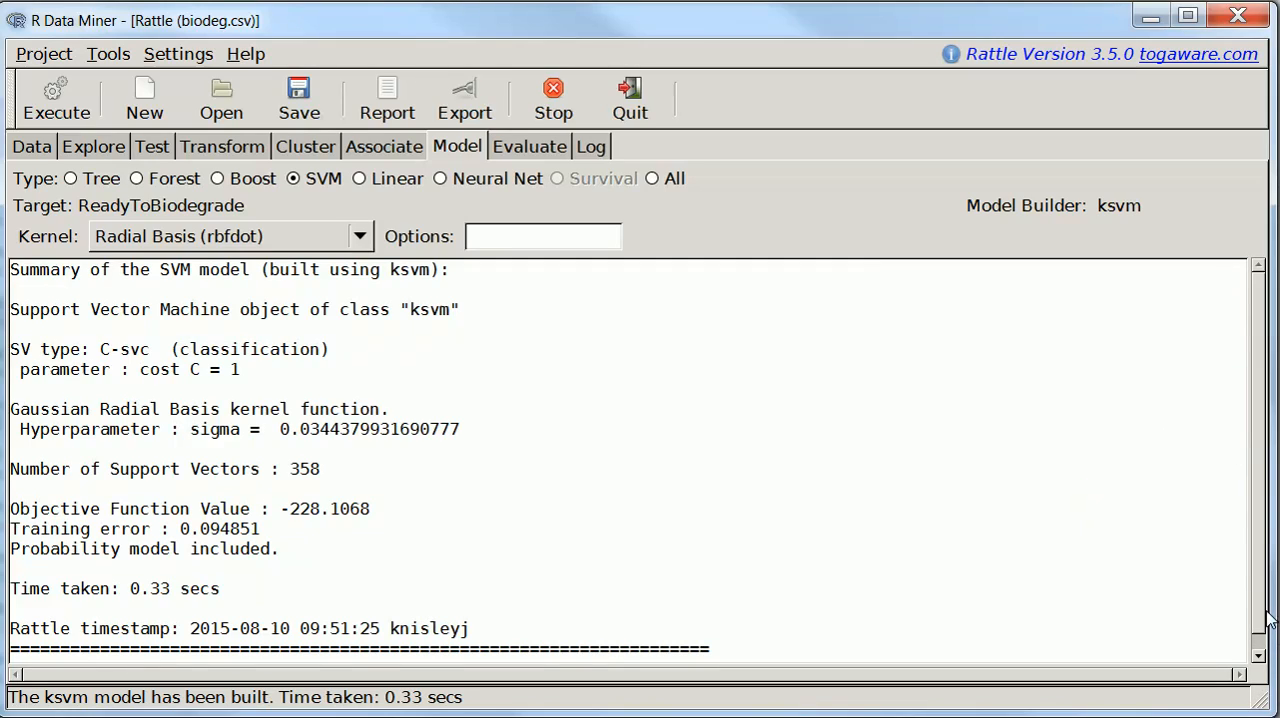
# Evaluate the SVM and Linear models with ROC curves on the validation data
pyautogui.scroll(-1, 1262, 612)
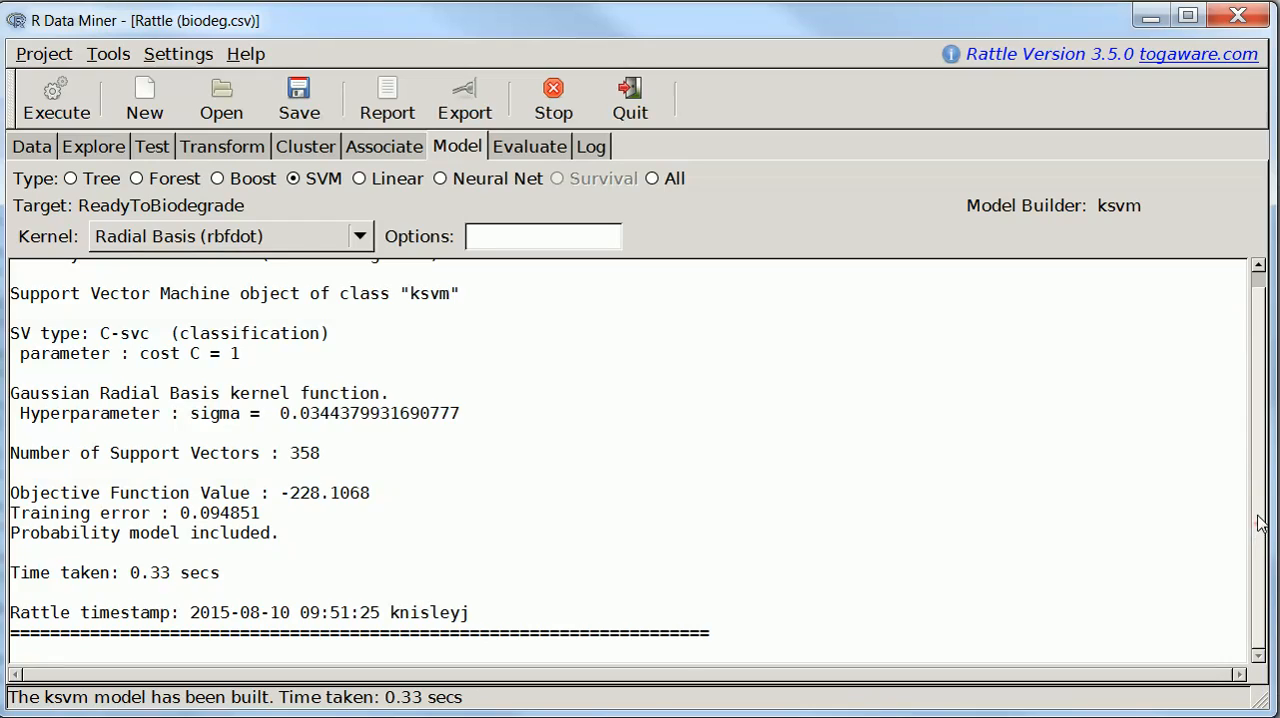
pyautogui.scroll(1, 1261, 524)
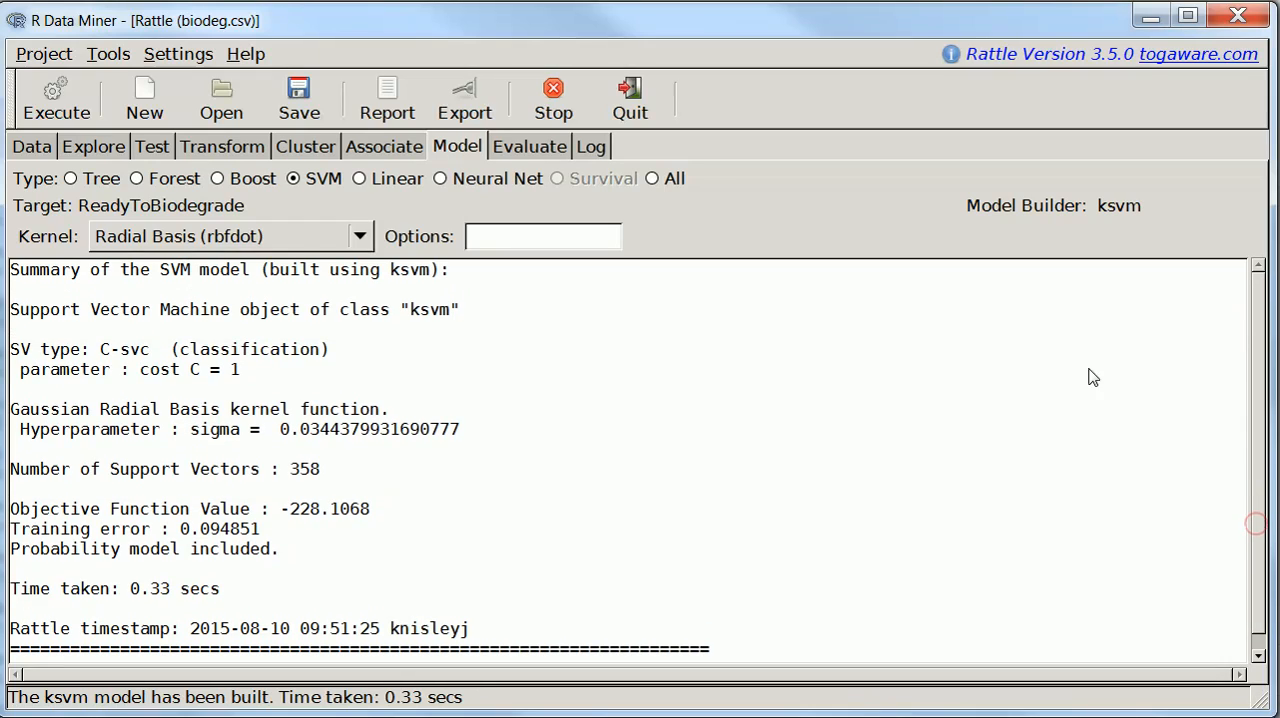
pyautogui.click(533, 150)
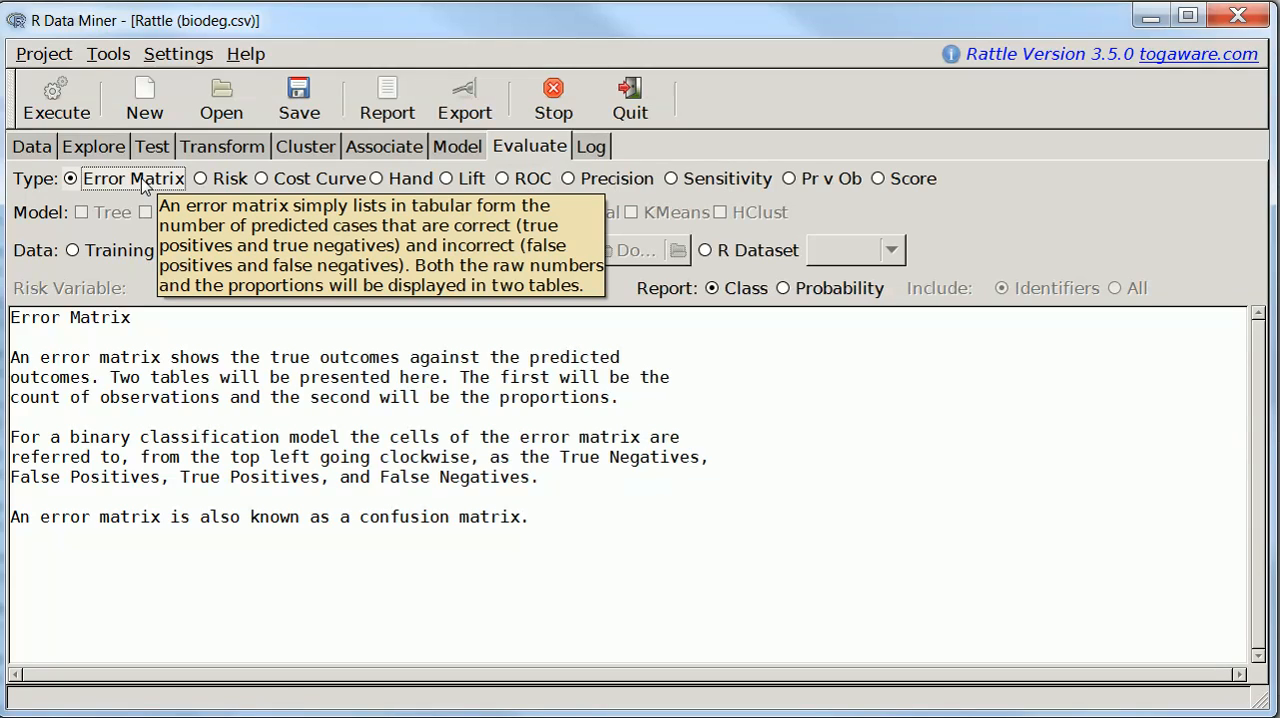
pyautogui.click(510, 182)
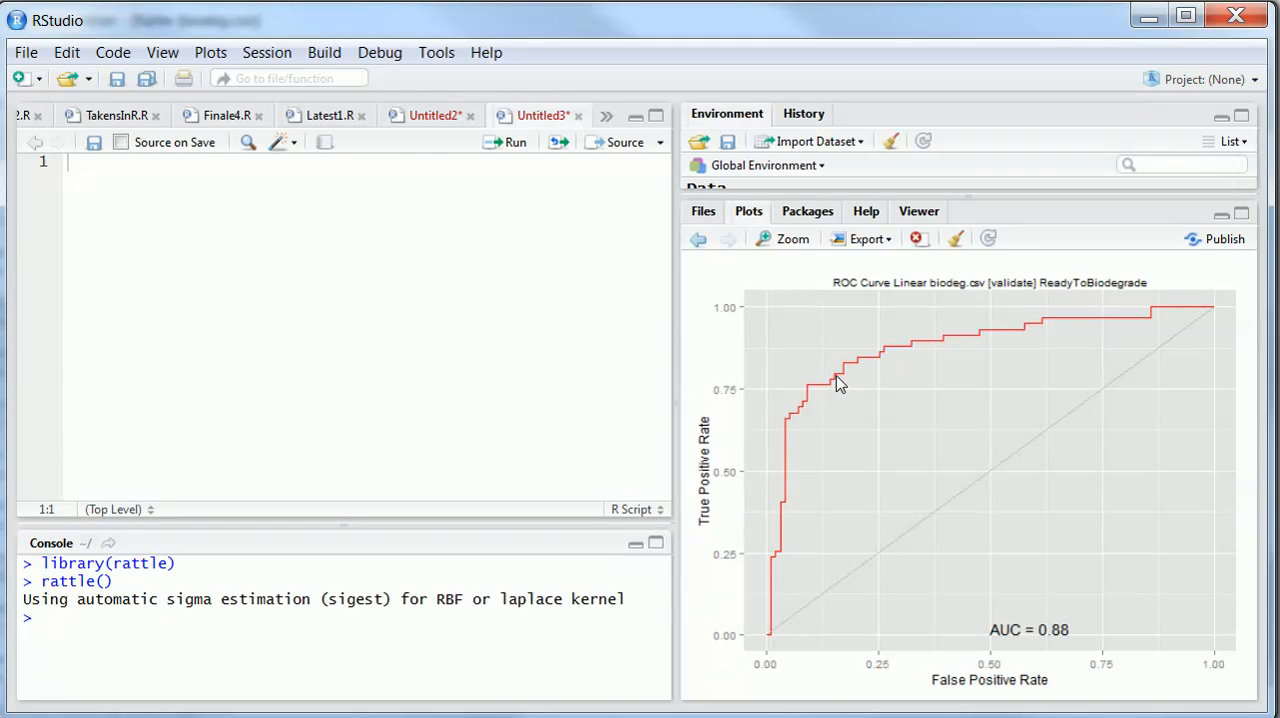
# Examine the Linear model's ROC curve in an enlarged plot window, and return to the main RStudio window
pyautogui.click(784, 242)
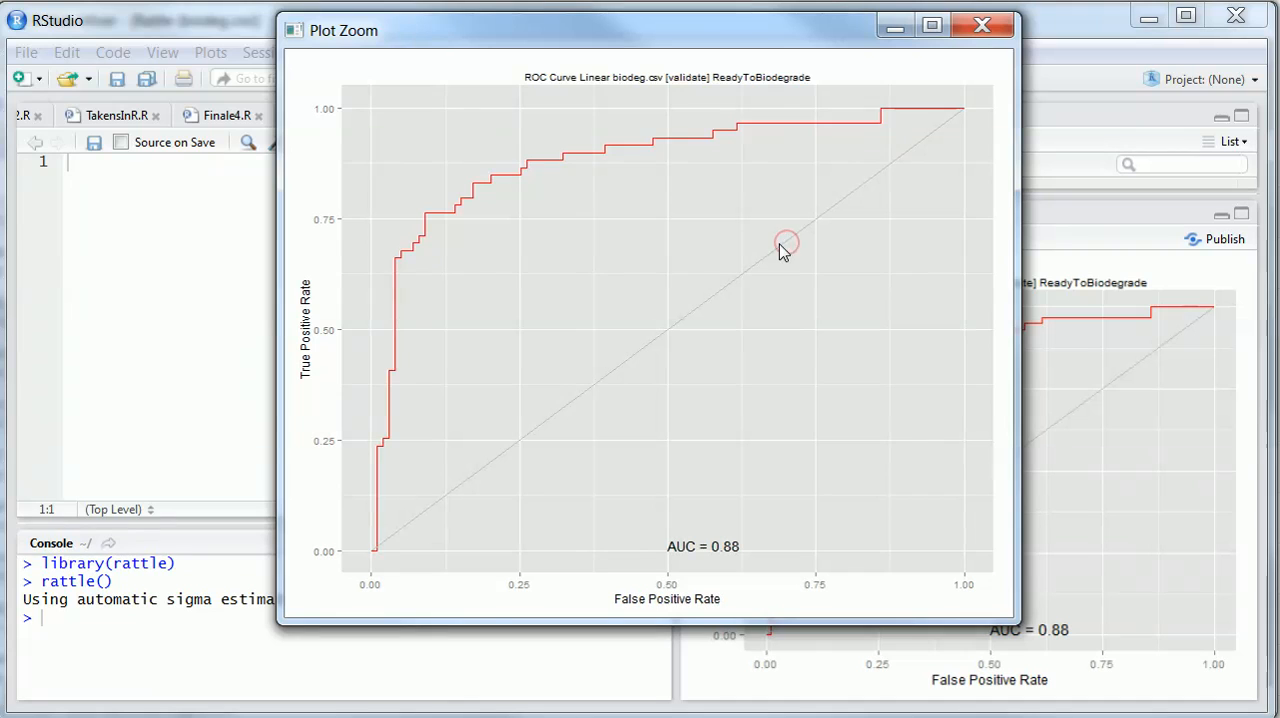
pyautogui.moveTo(766, 52); pyautogui.dragTo(751, 101)
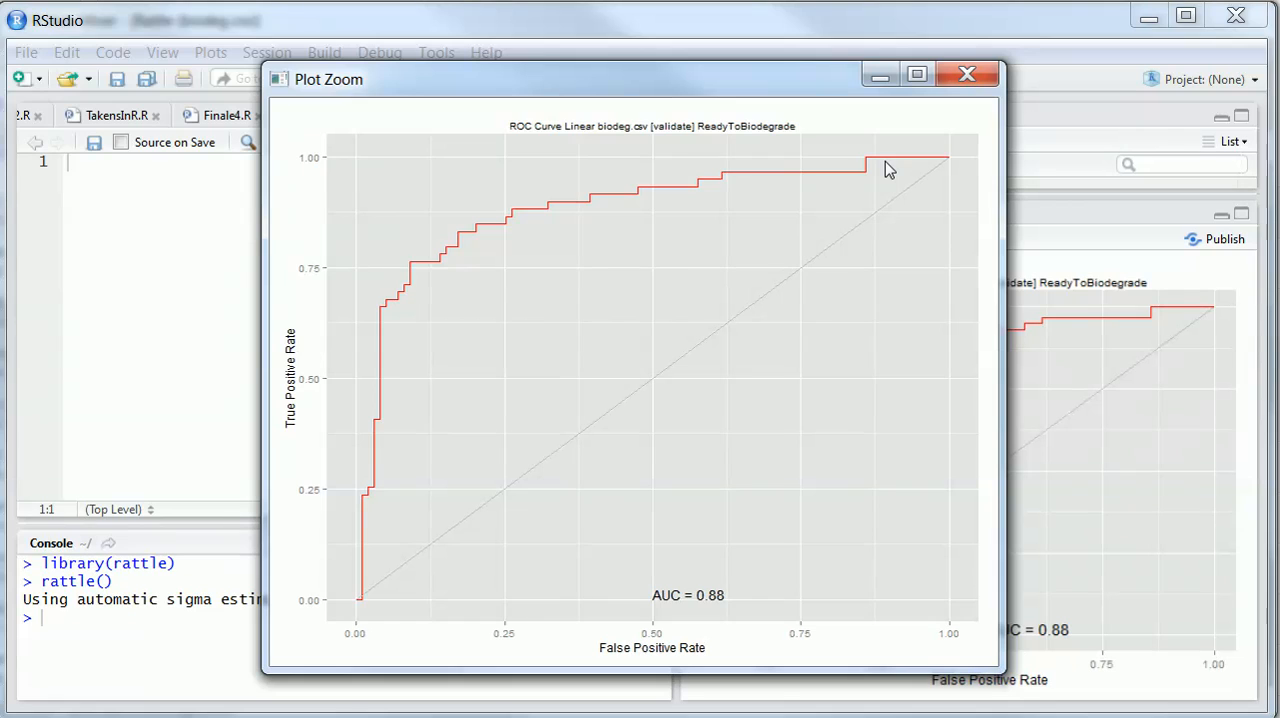
pyautogui.click(1078, 286)
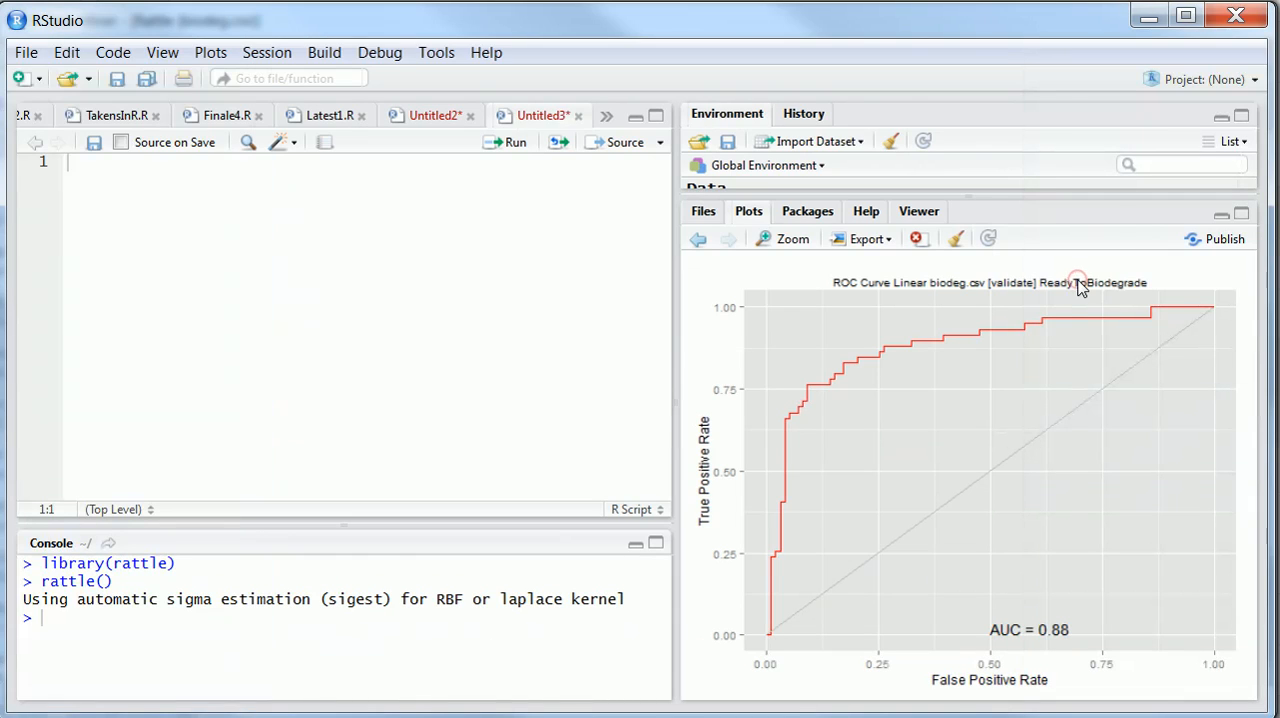
# Go back through the plot history to the SVM model's ROC curve and enlarge it in the zoom window
pyautogui.click(697, 246)
pyautogui.click(697, 242)
pyautogui.click(697, 242)
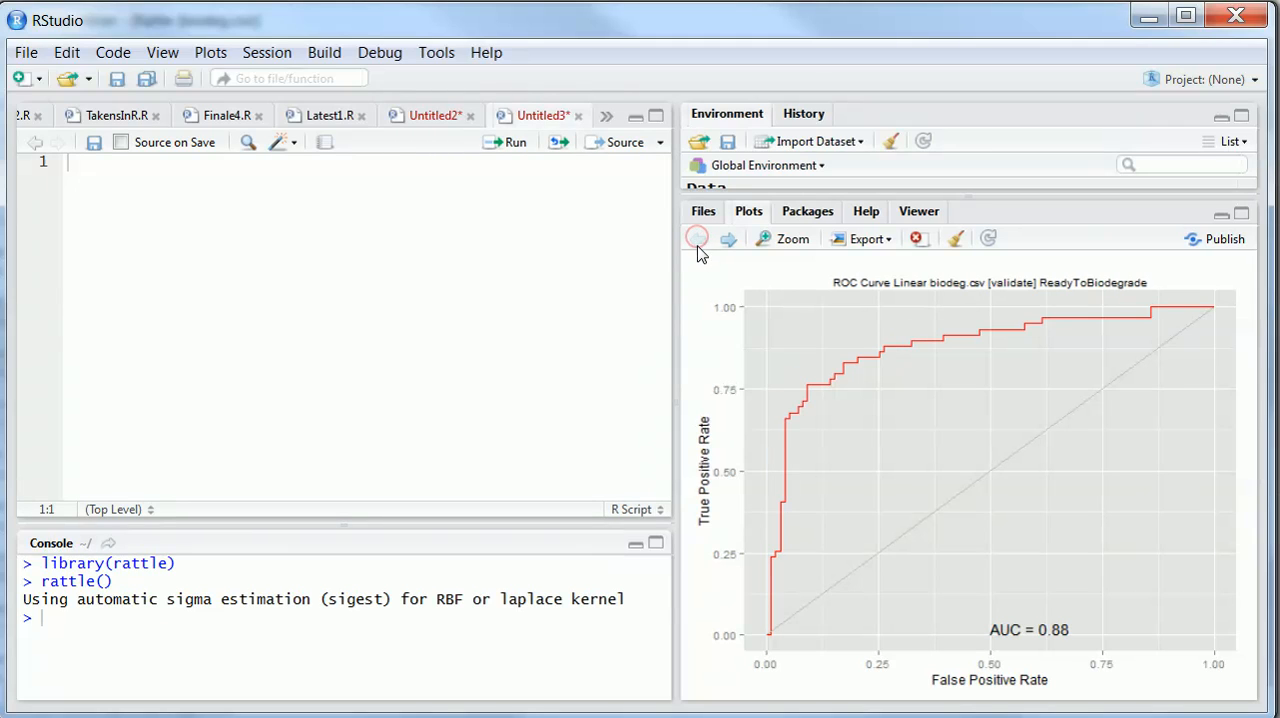
pyautogui.click(727, 240)
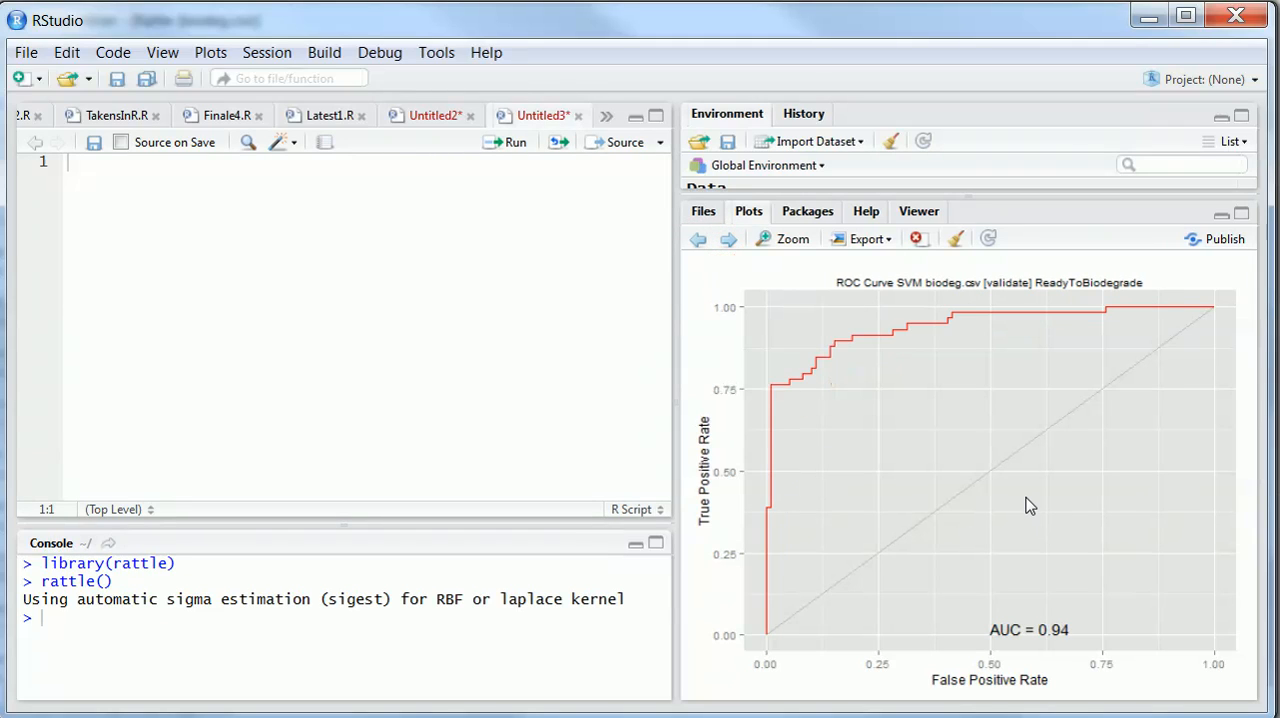
pyautogui.click(787, 241)
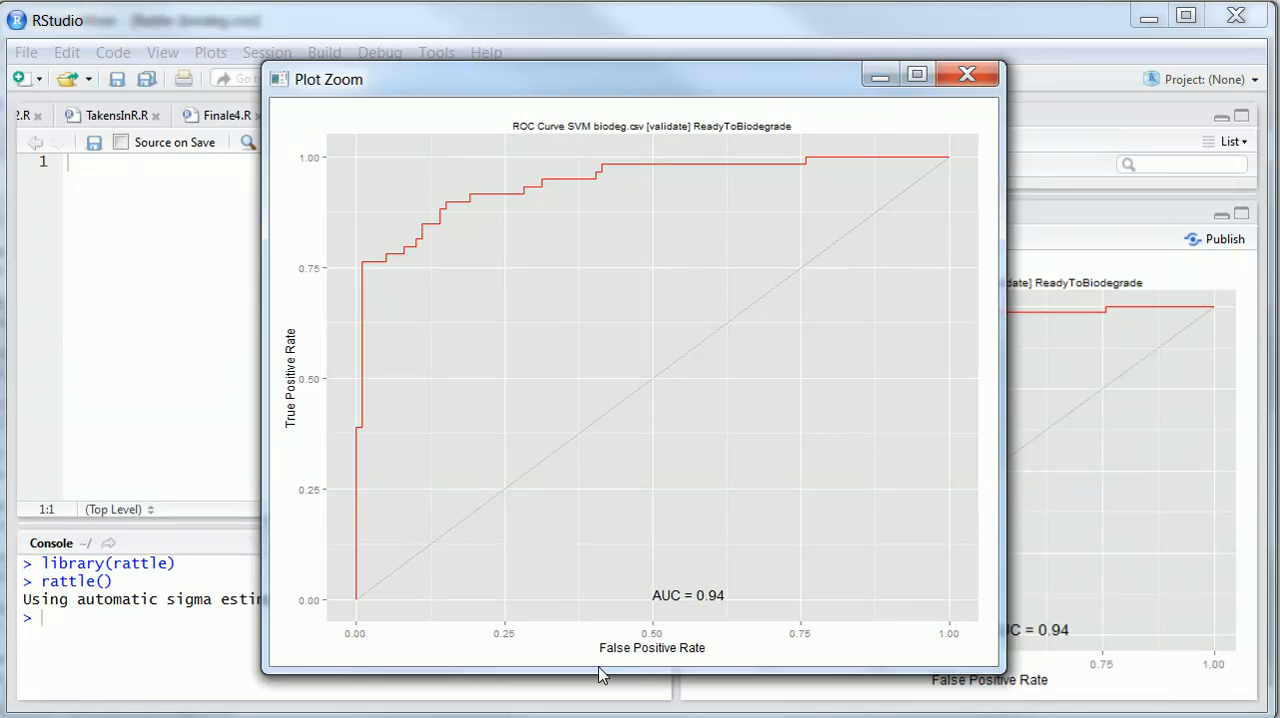
# Switch to Rattle, review the R code recorded in its log, and copy the entire log text
pyautogui.hotkey('alt', 'Tab')
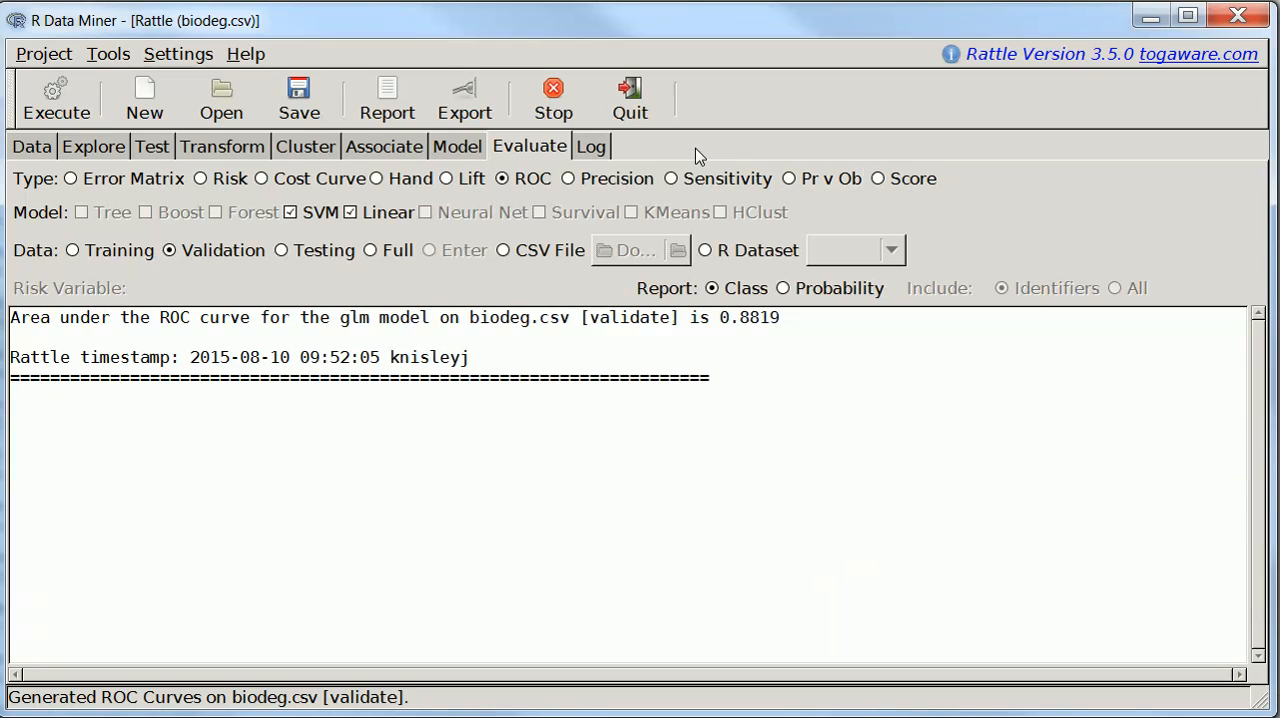
pyautogui.click(592, 148)
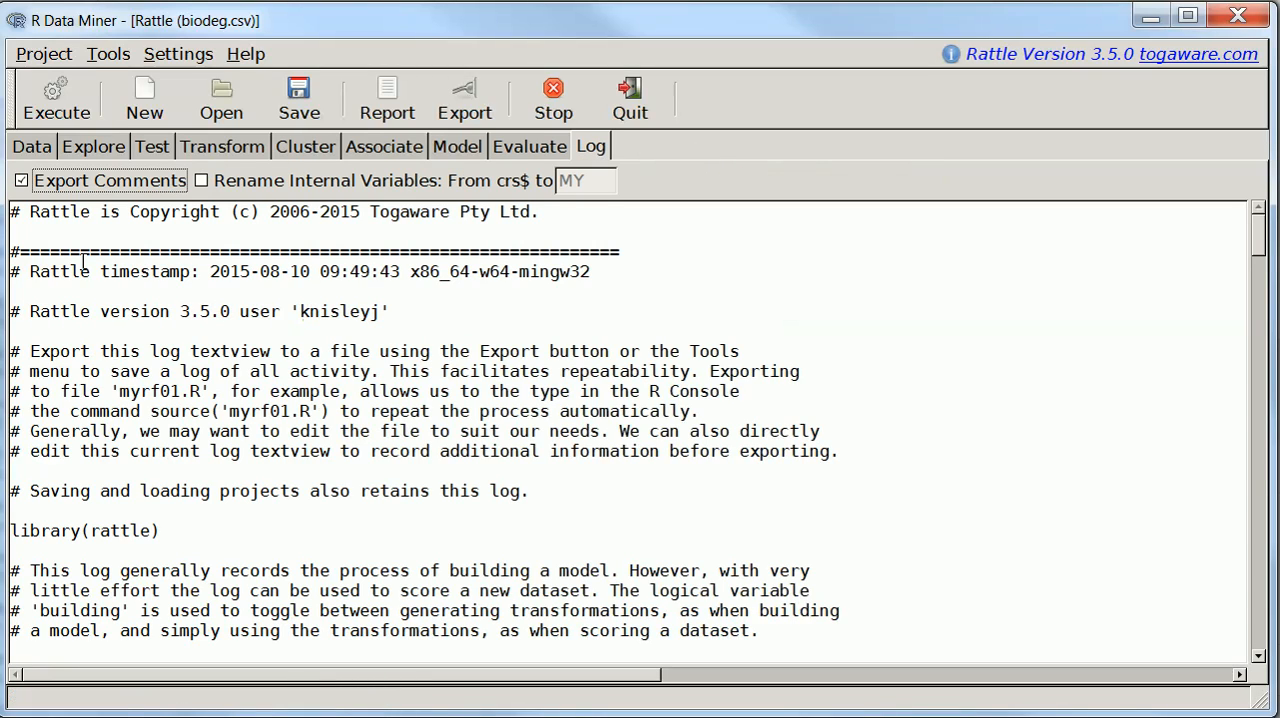
pyautogui.click(273, 539)
pyautogui.scroll(-2, 280, 532)
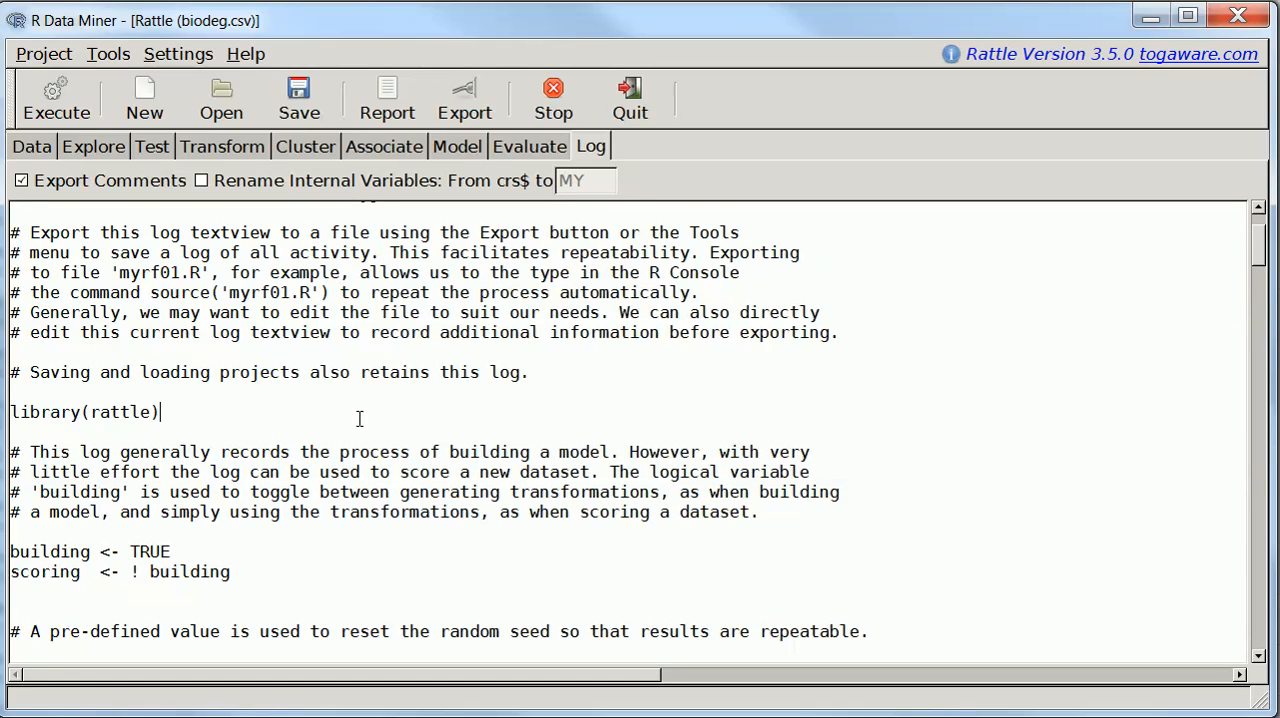
pyautogui.scroll(-15, 424, 360)
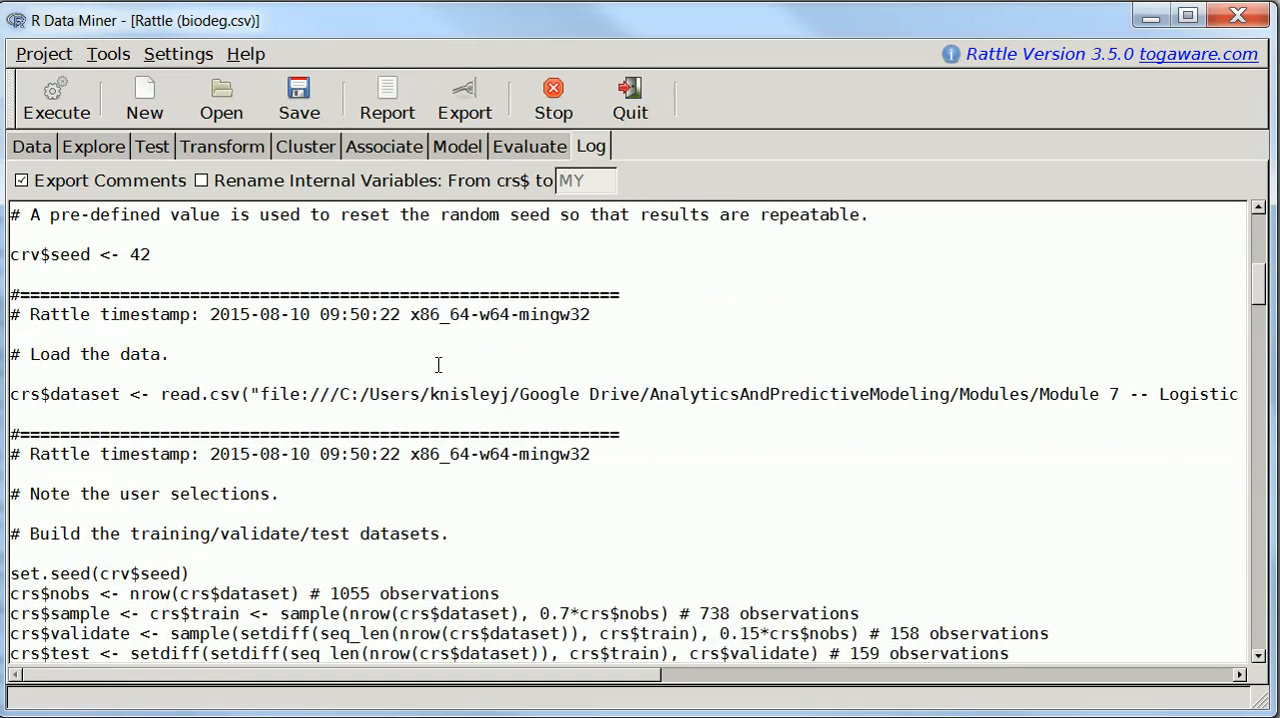
pyautogui.scroll(-20, 438, 365)
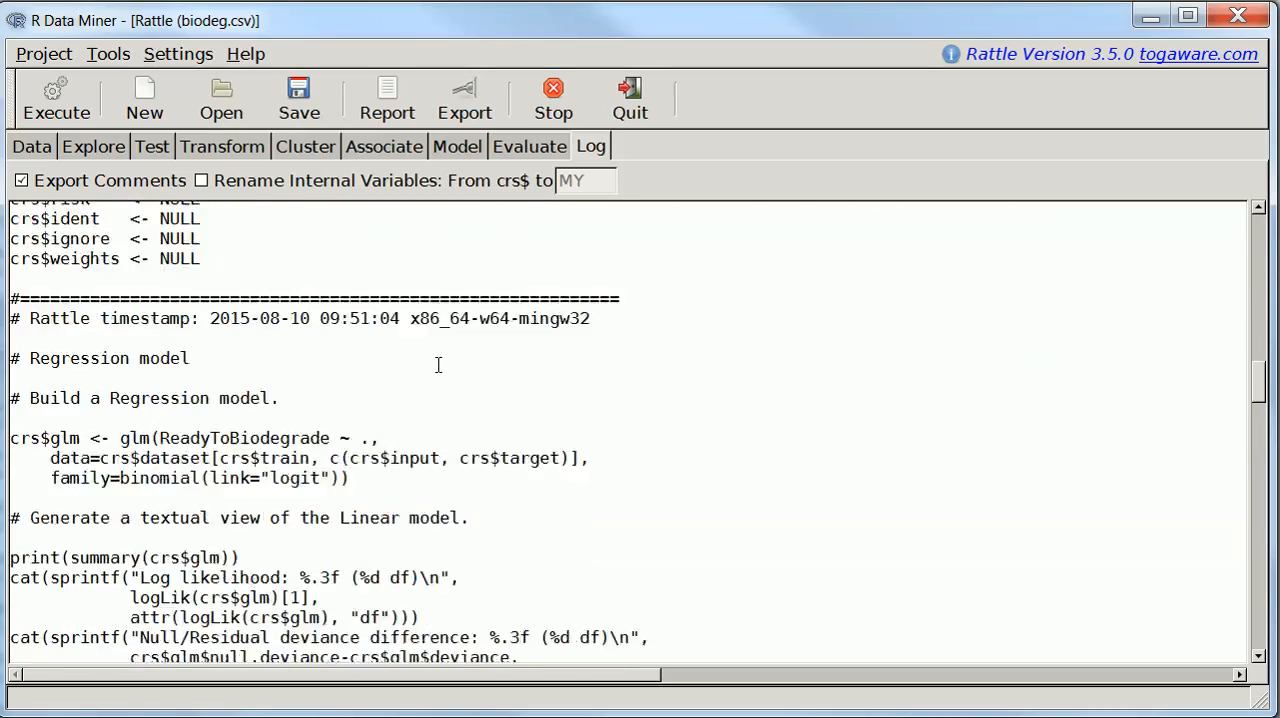
pyautogui.scroll(-12, 438, 365)
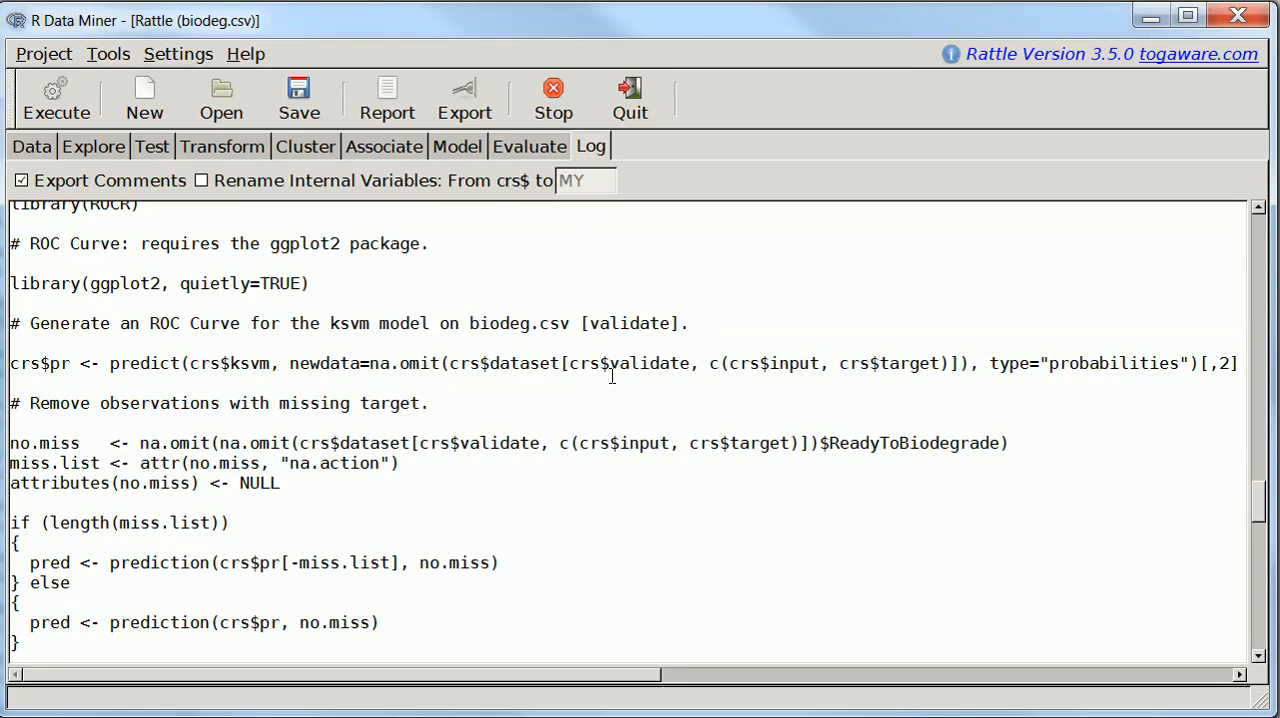
pyautogui.hotkey('ctrl', 'a')
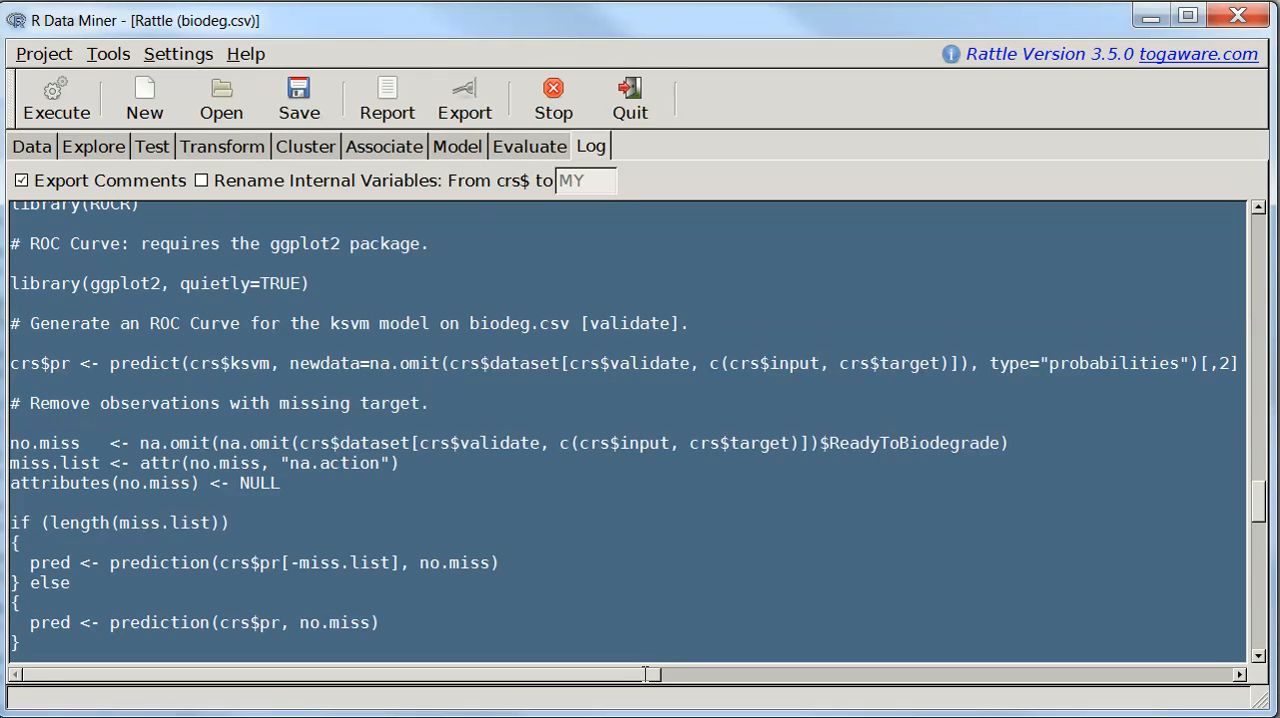
# Switch to RStudio, create a new R script, and paste the copied Rattle log code into it
pyautogui.click(425, 716)
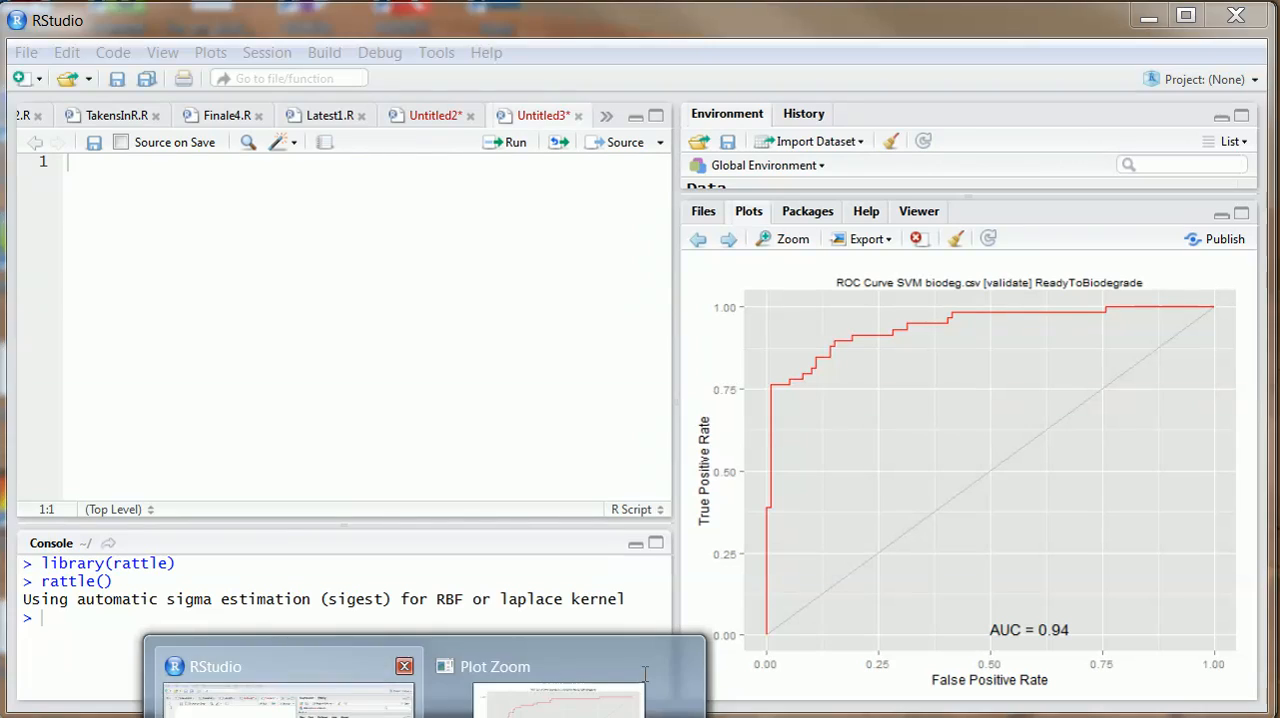
pyautogui.click(468, 634)
pyautogui.click(286, 211)
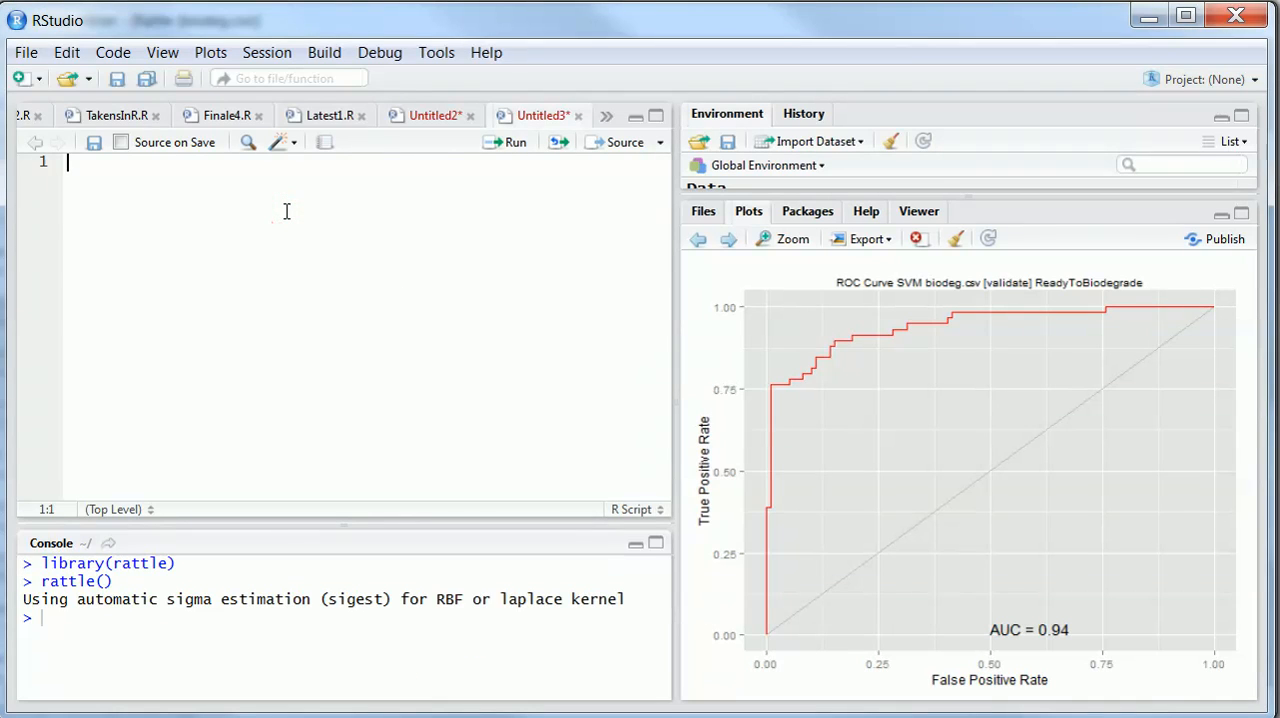
pyautogui.click(286, 211)
pyautogui.click(27, 54)
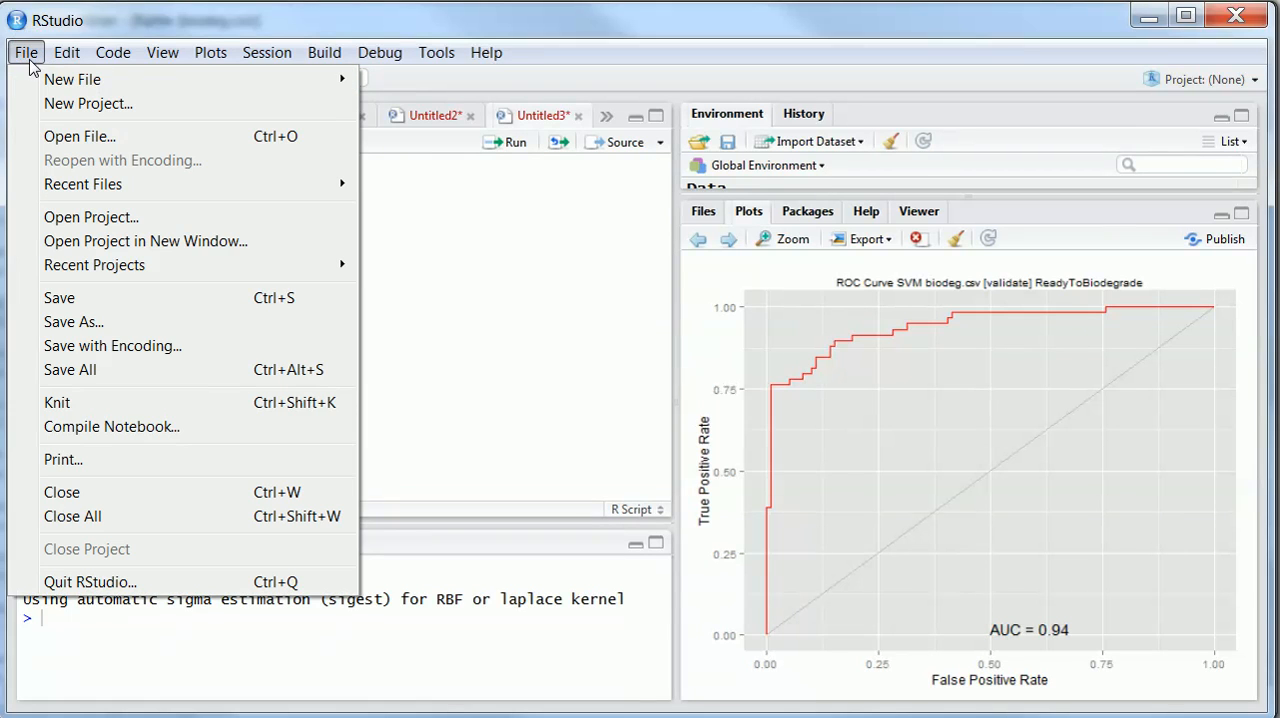
pyautogui.moveTo(340, 80)
pyautogui.click(414, 82)
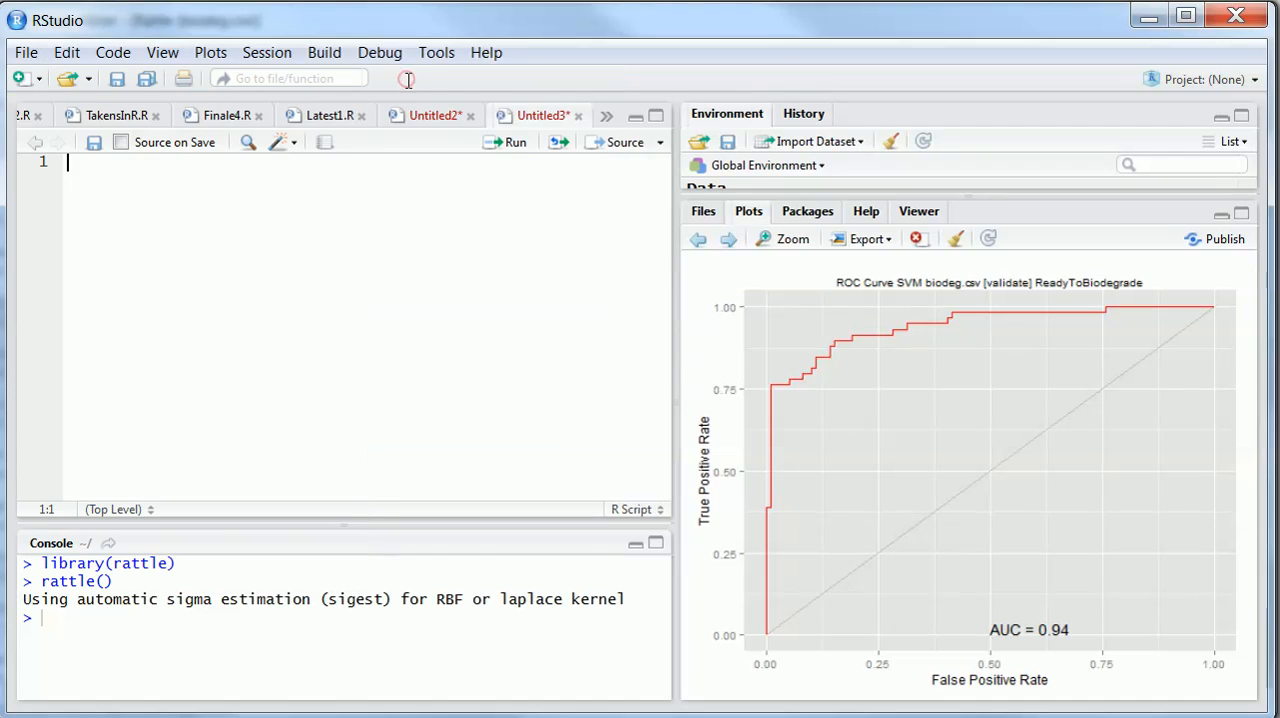
pyautogui.rightClick(248, 187)
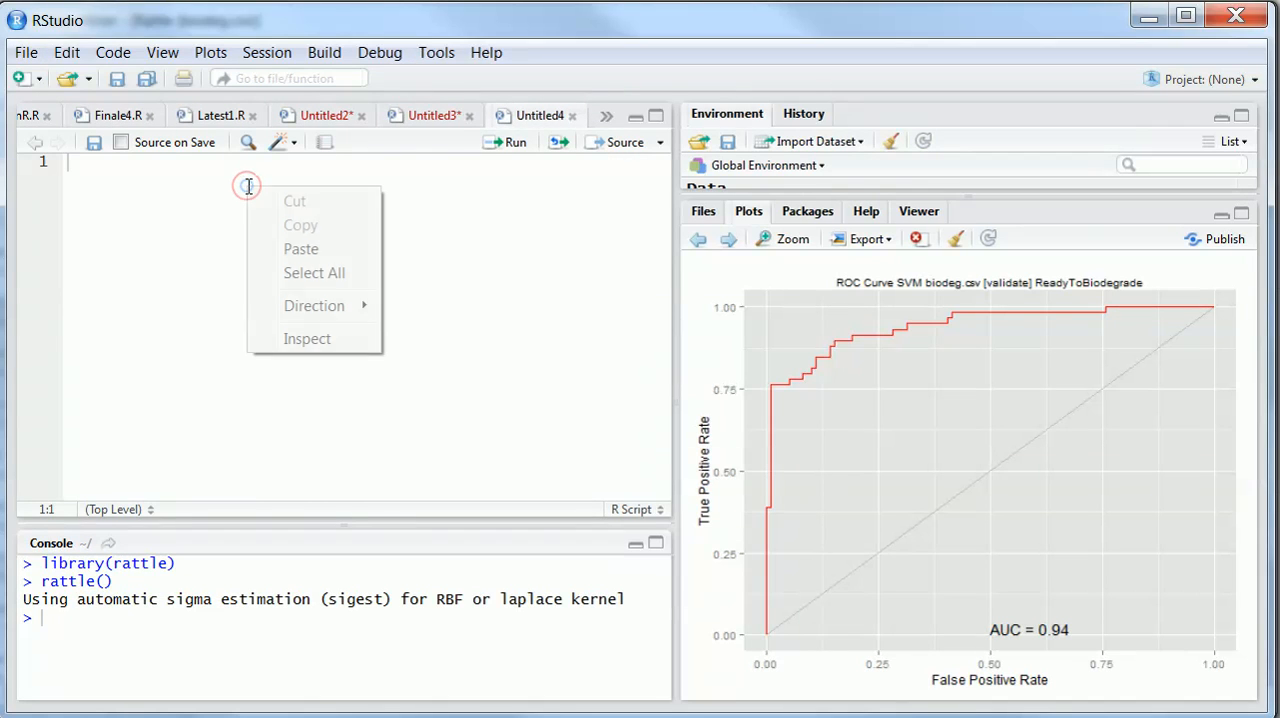
pyautogui.click(306, 250)
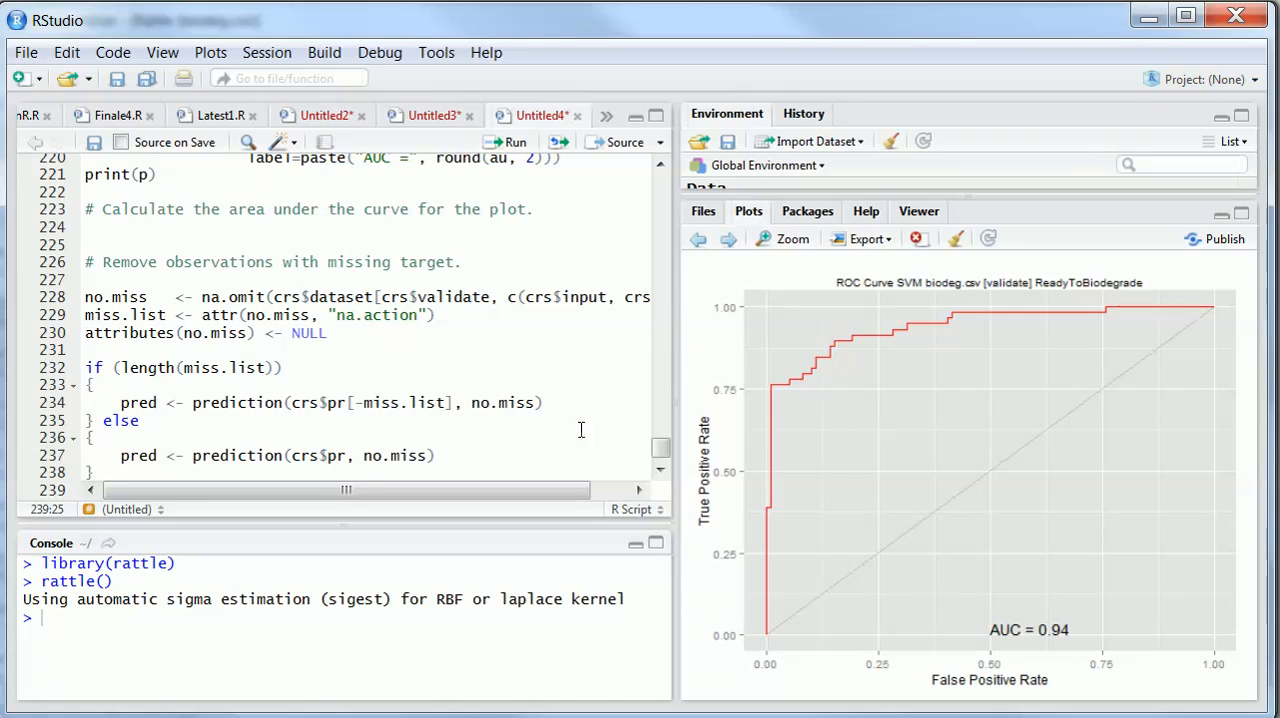
# Review the pasted script from its last line, then from the beginning through the regression model and ROC curve code
pyautogui.scroll(-1, 660, 450)
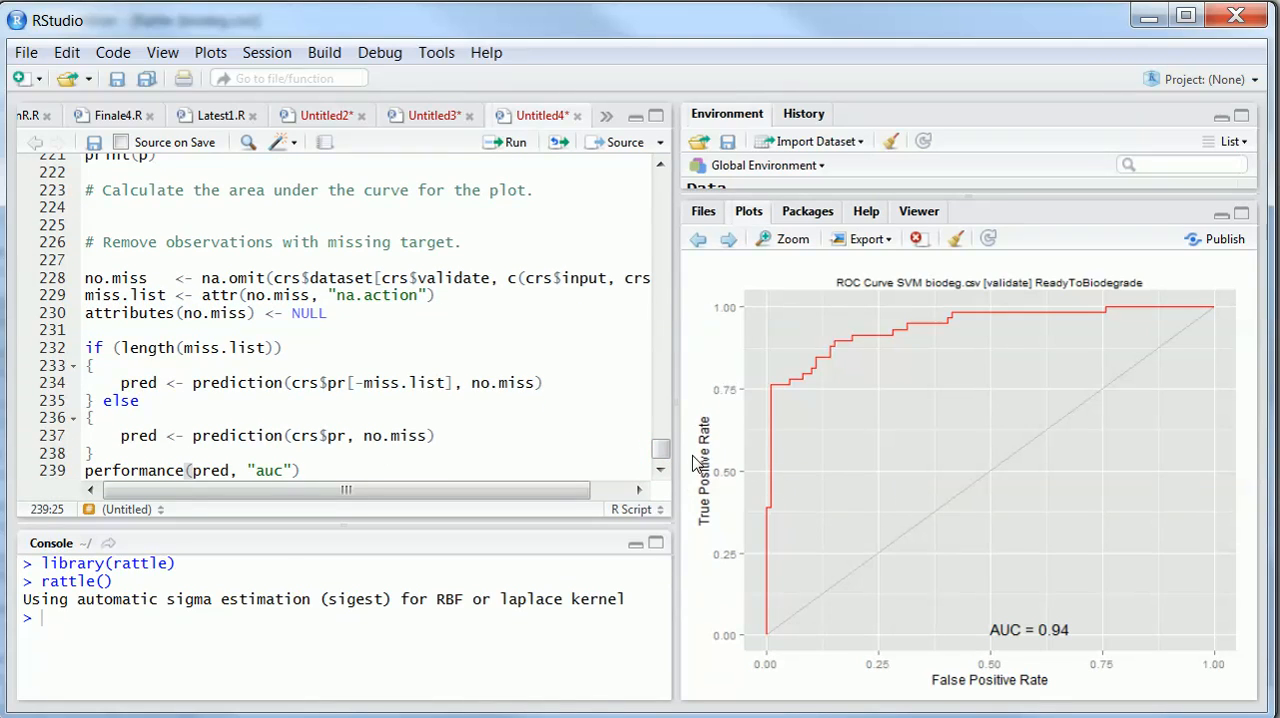
pyautogui.moveTo(661, 448); pyautogui.dragTo(665, 173)
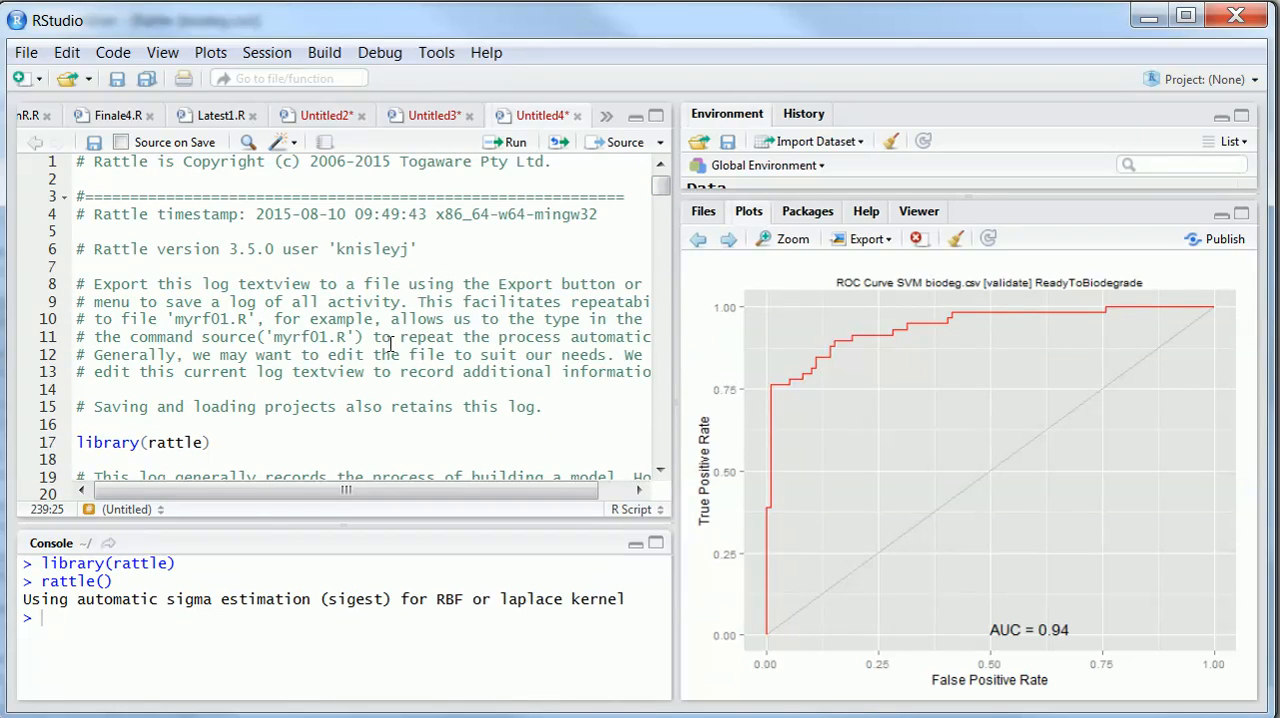
pyautogui.scroll(-20, 390, 345)
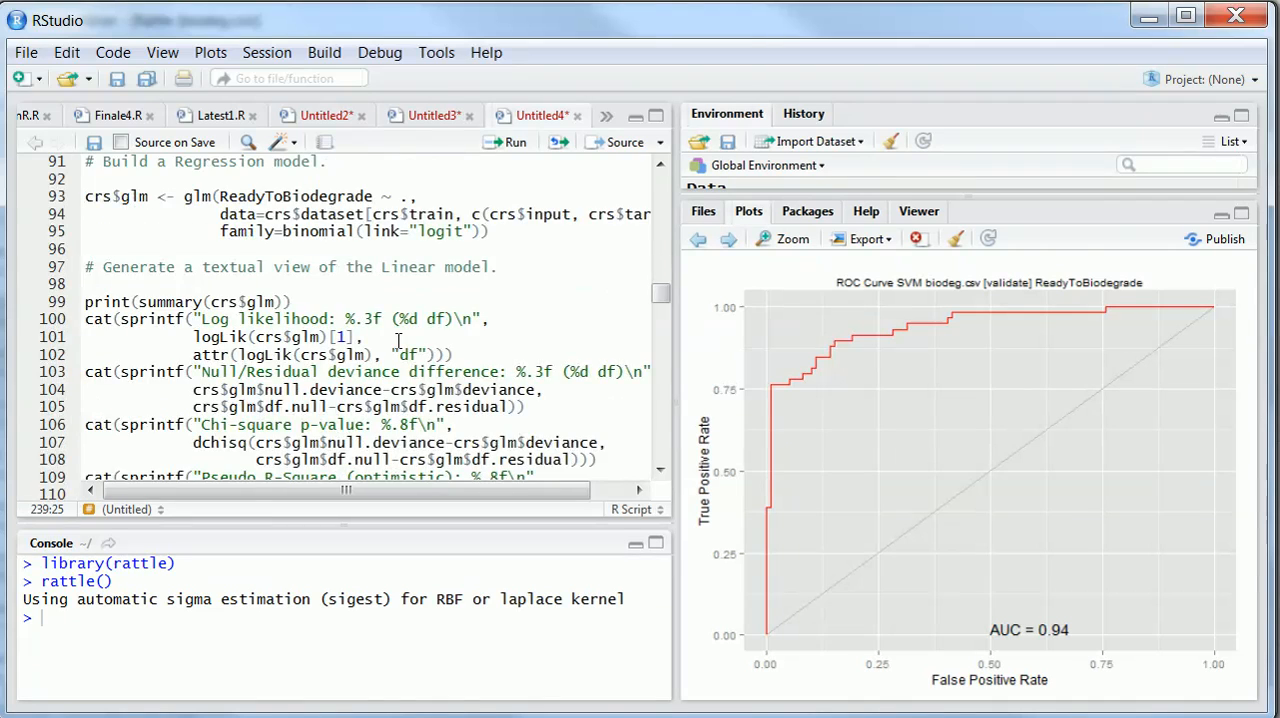
pyautogui.scroll(-9, 398, 342)
pyautogui.scroll(-9, 398, 342)
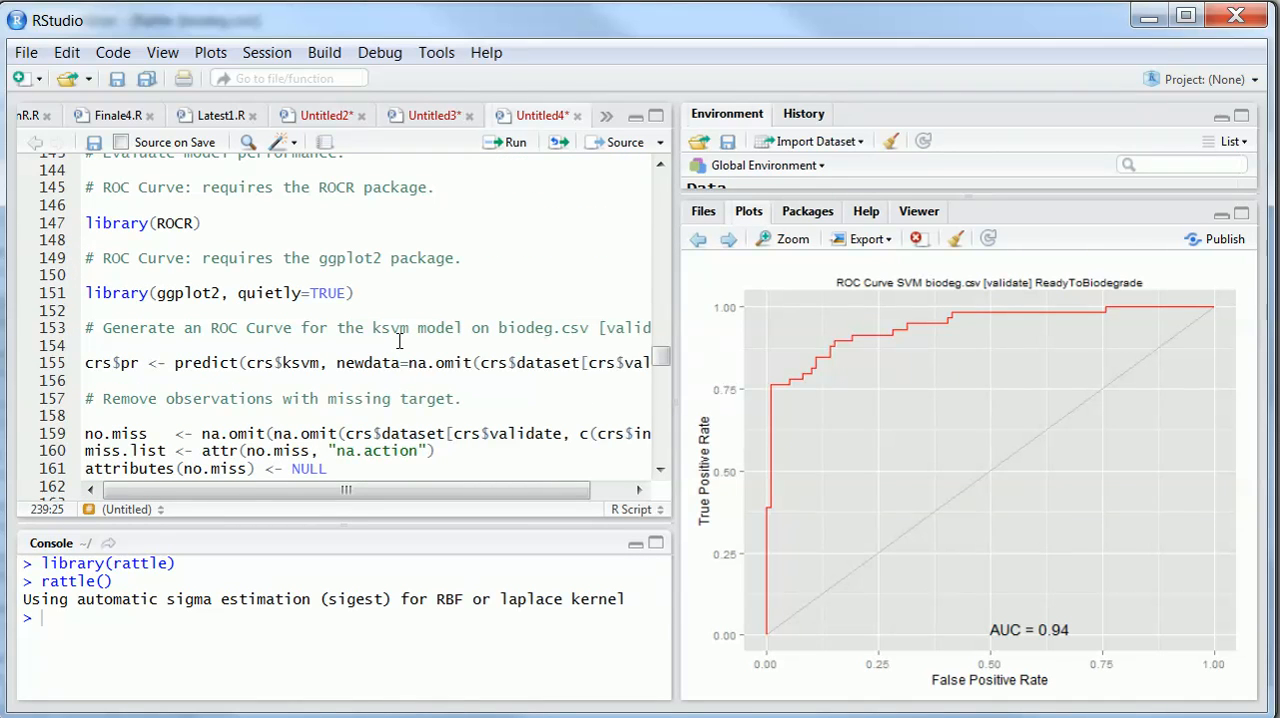